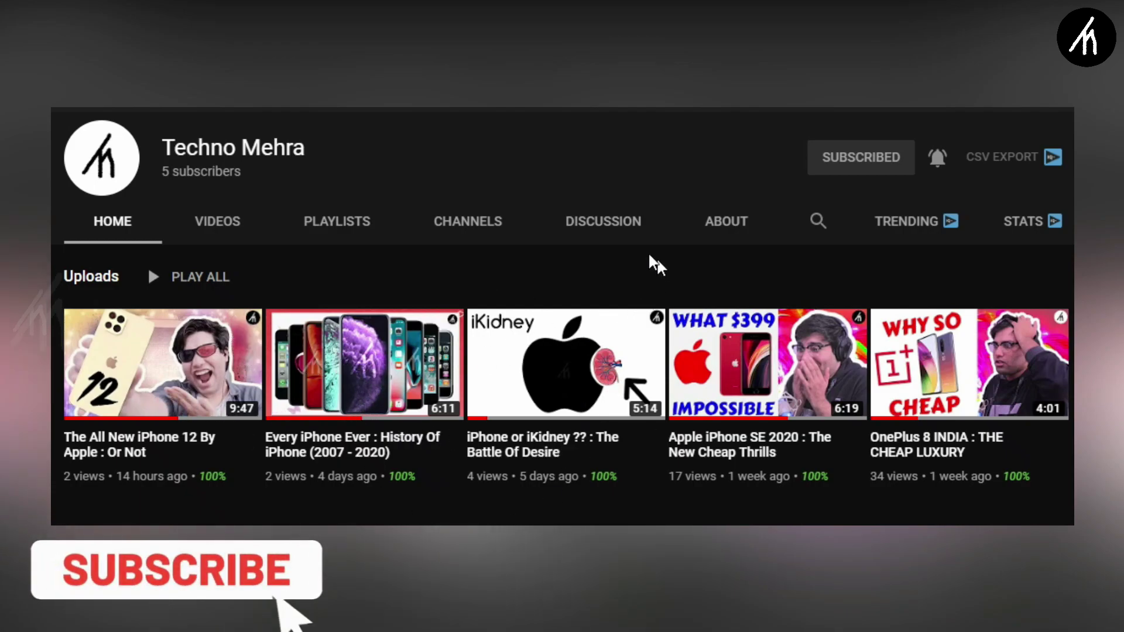
Preview the Far Away music and video_24, then place Far Away_119.9BPM_MASTERED on audio track 1.
triple_click(327, 150)
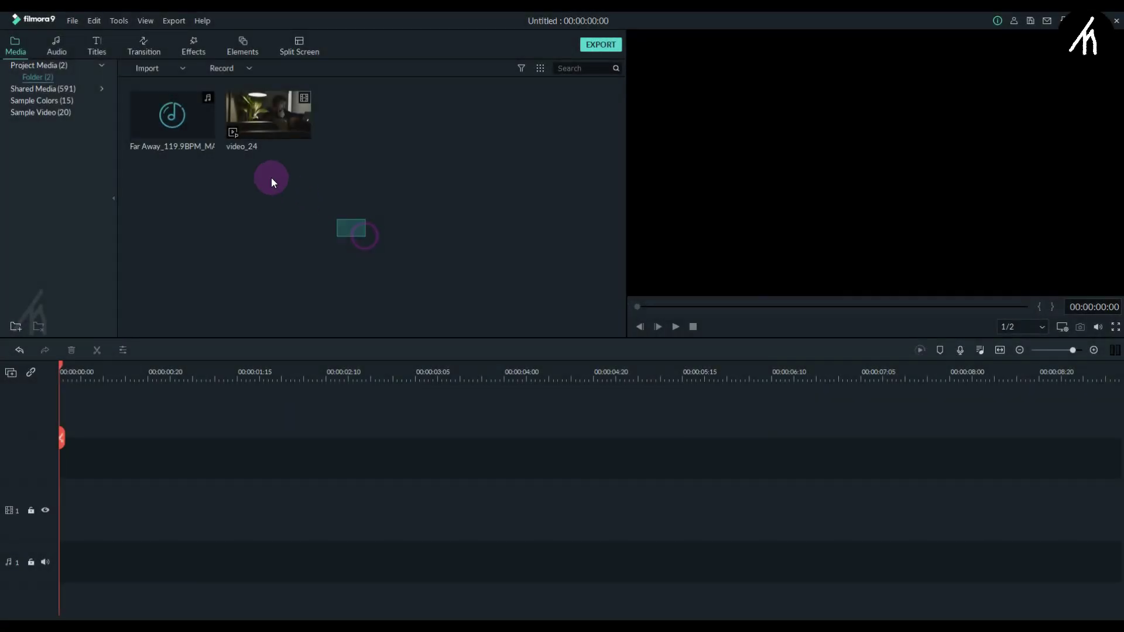
left_click_drag(272, 182, 189, 134)
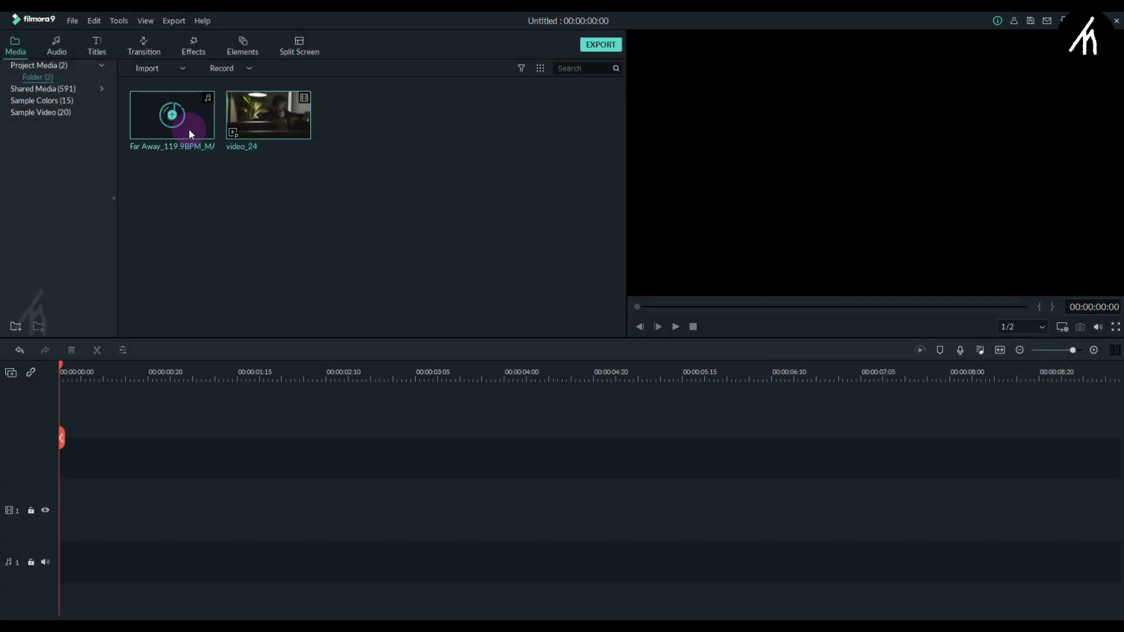
double_click(189, 128)
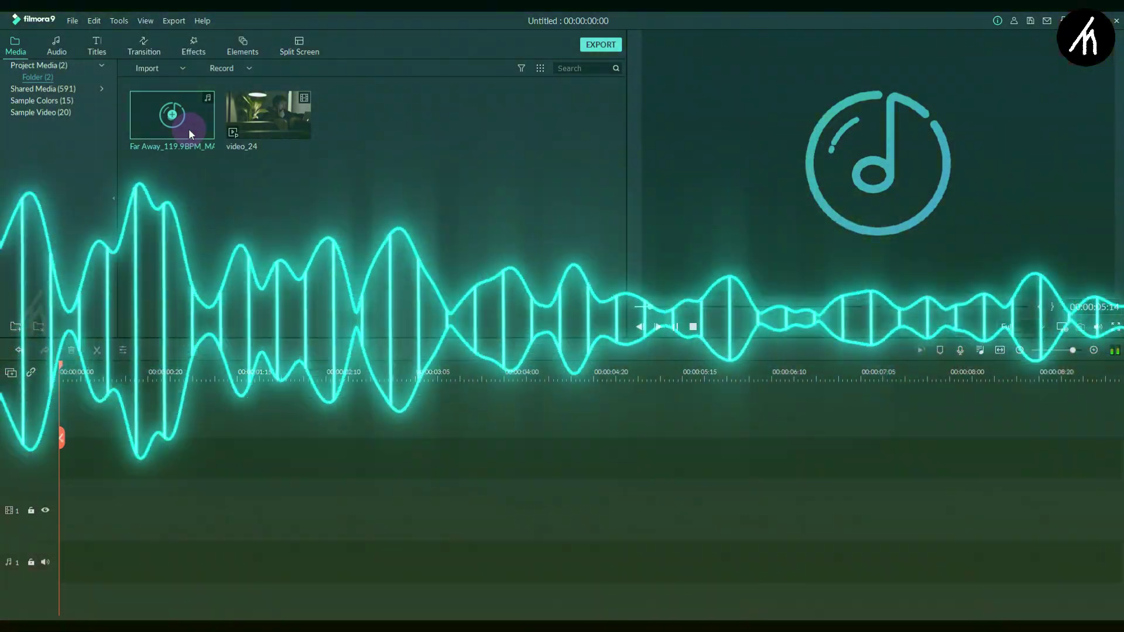
double_click(285, 129)
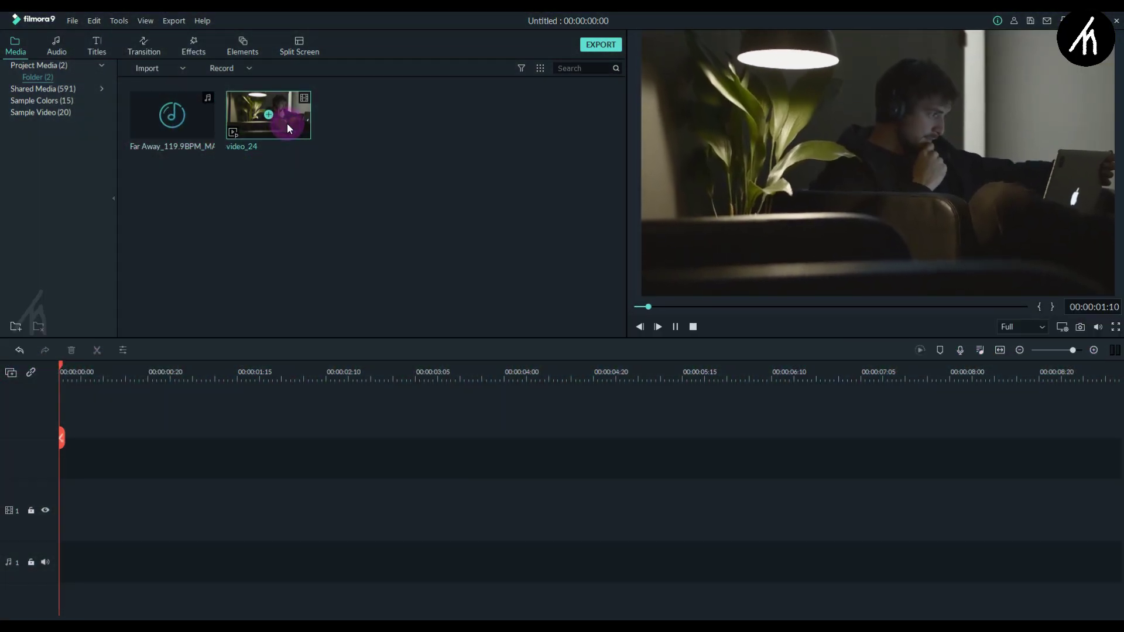
left_click_drag(197, 122, 61, 528)
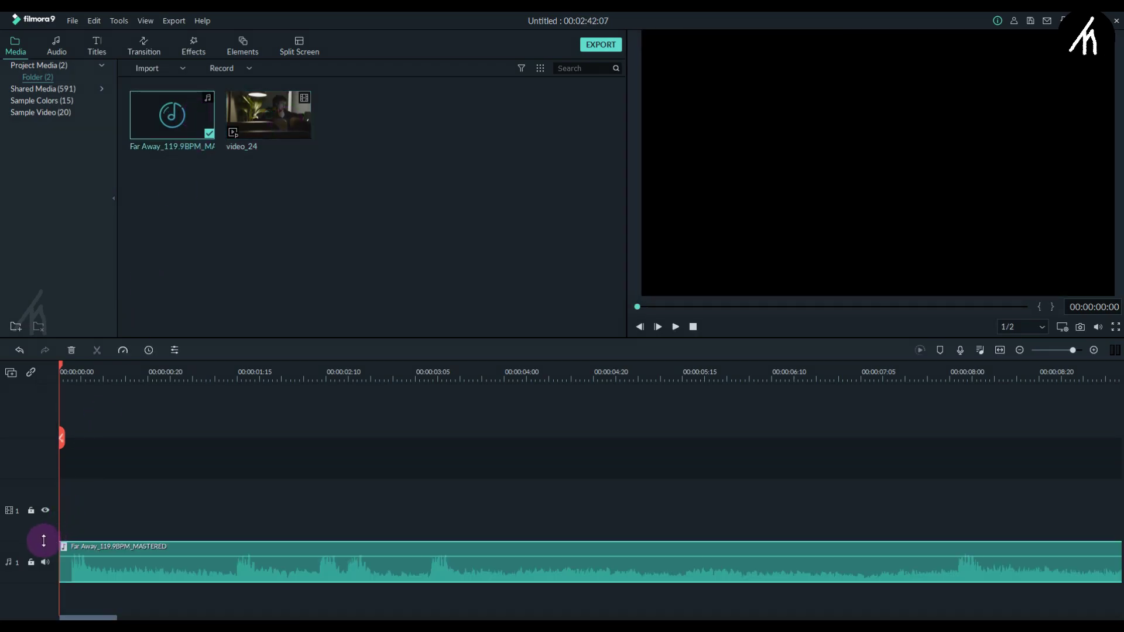
Make the music track taller and play the song to hear its opening beats.
left_click_drag(44, 541, 47, 491)
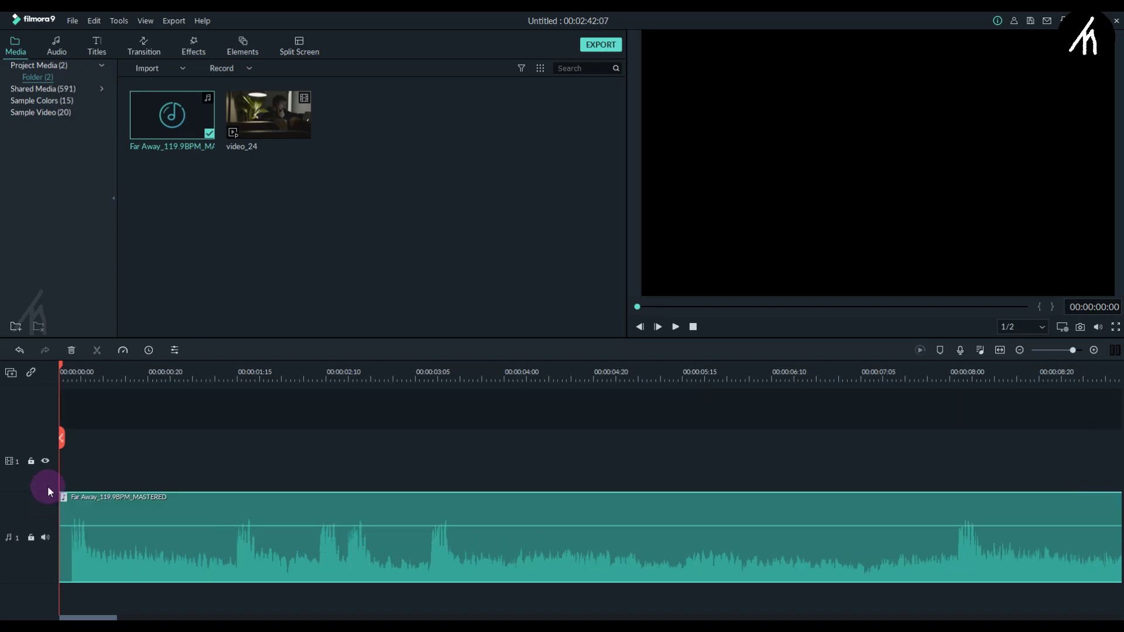
key("space")
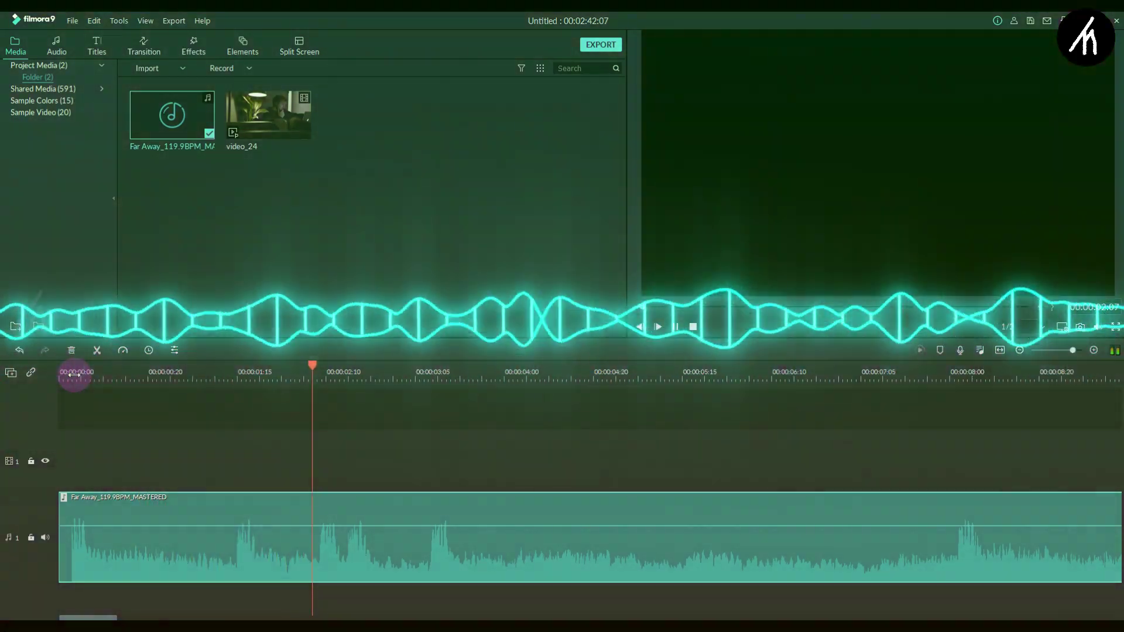
key("space")
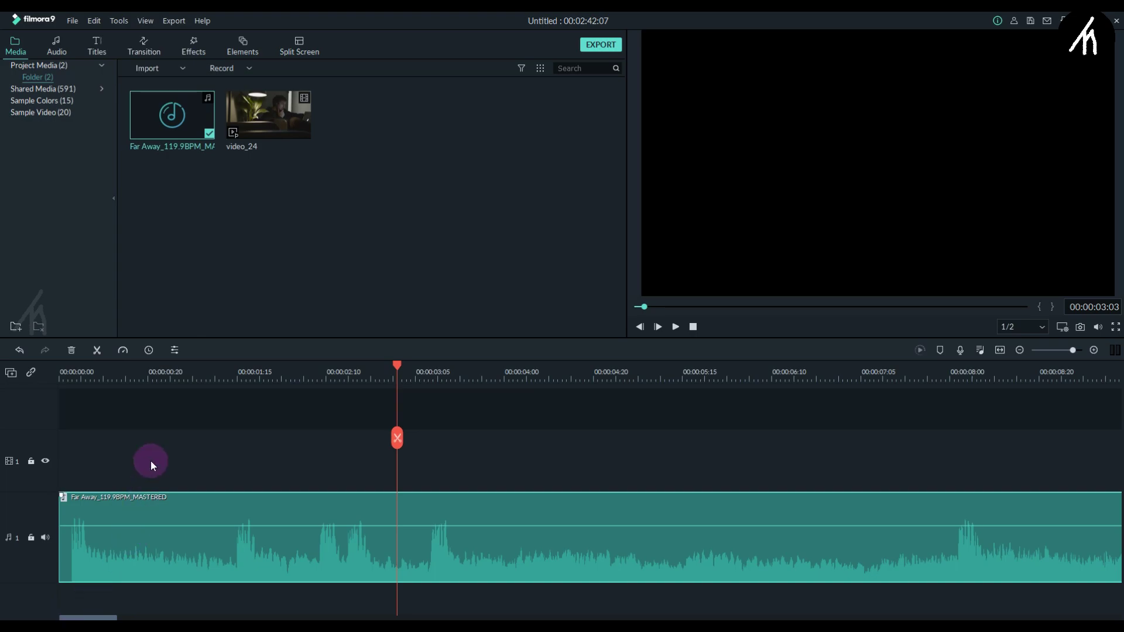
Replay from 00:00:00:24 and step frame by frame onto the first strong beat at 00:00:01:14.
left_click(167, 373)
key("space")
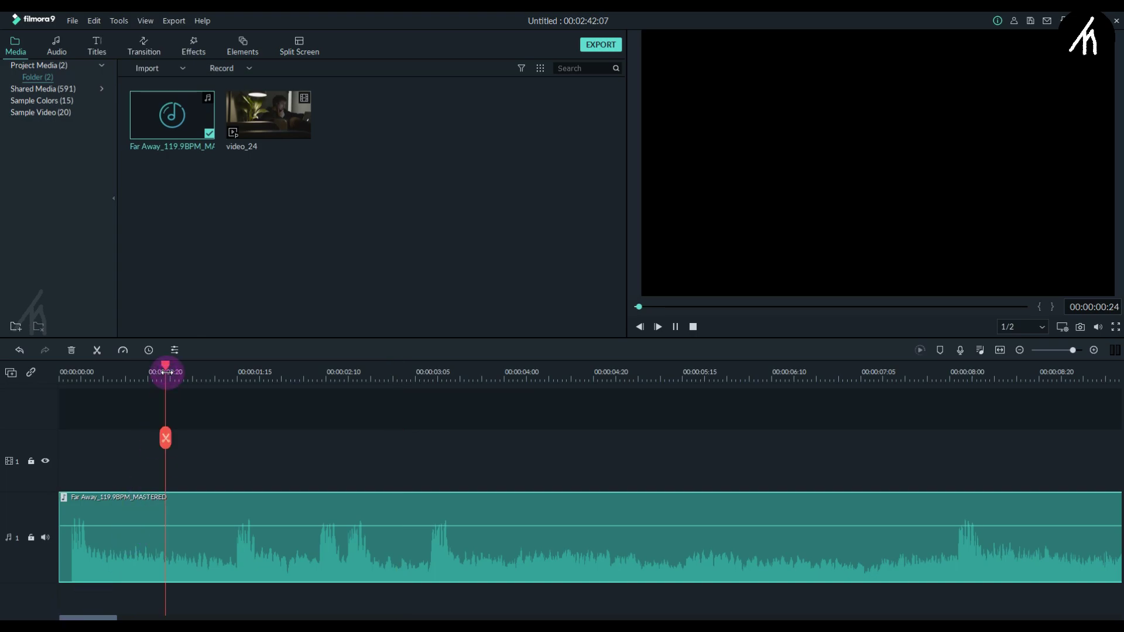
key("space")
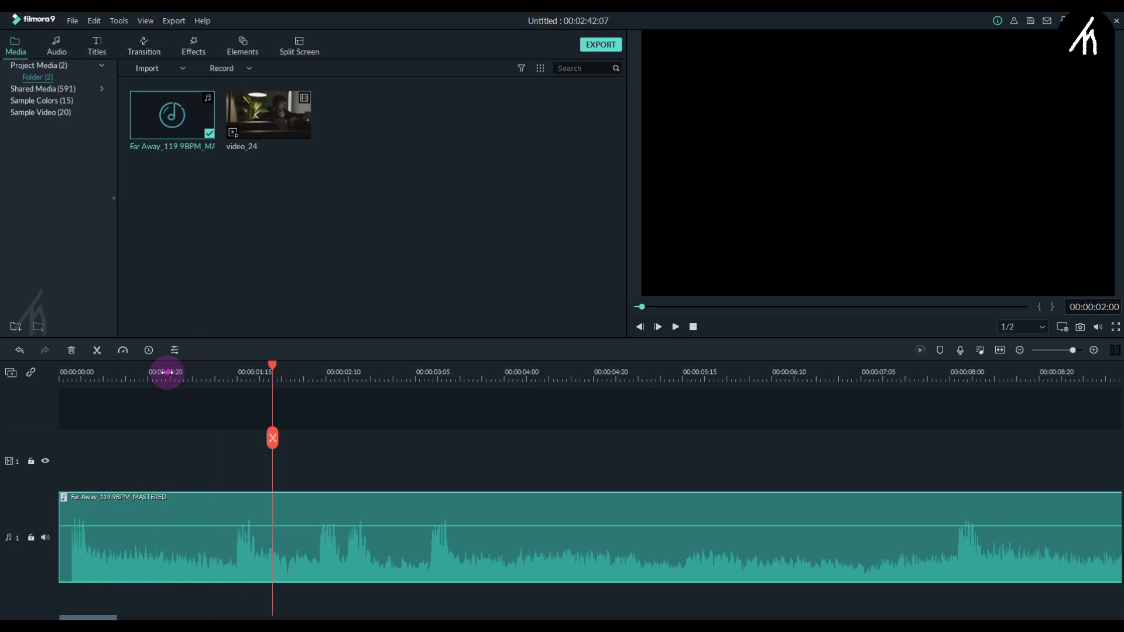
left_click(167, 373)
key("space")
key("Left")
key("Left")
key("Left")
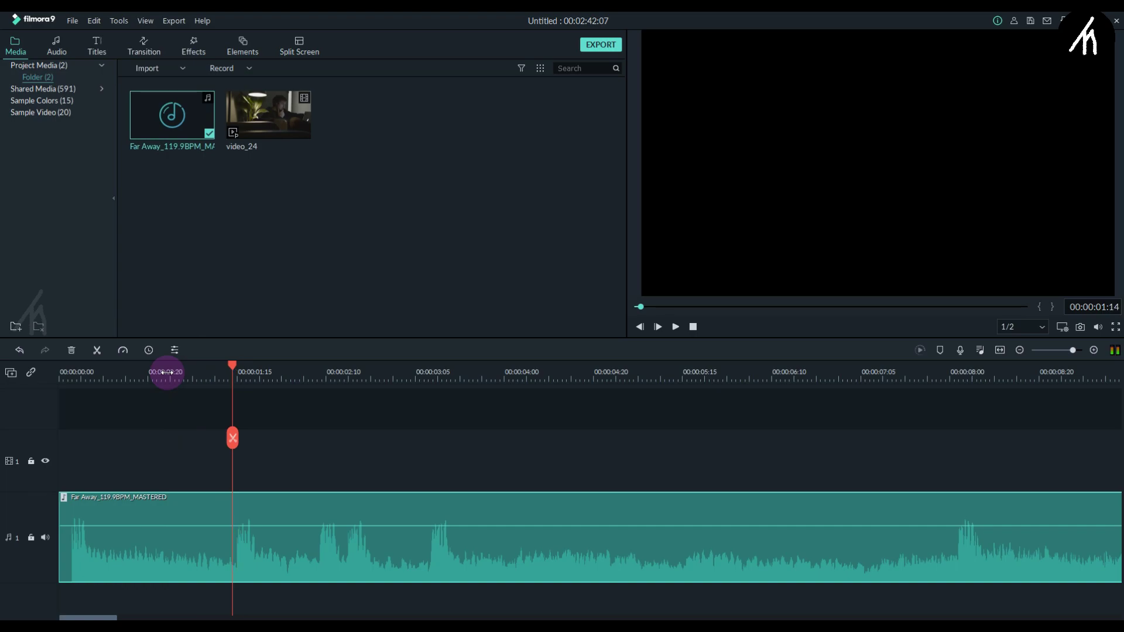
key("Right")
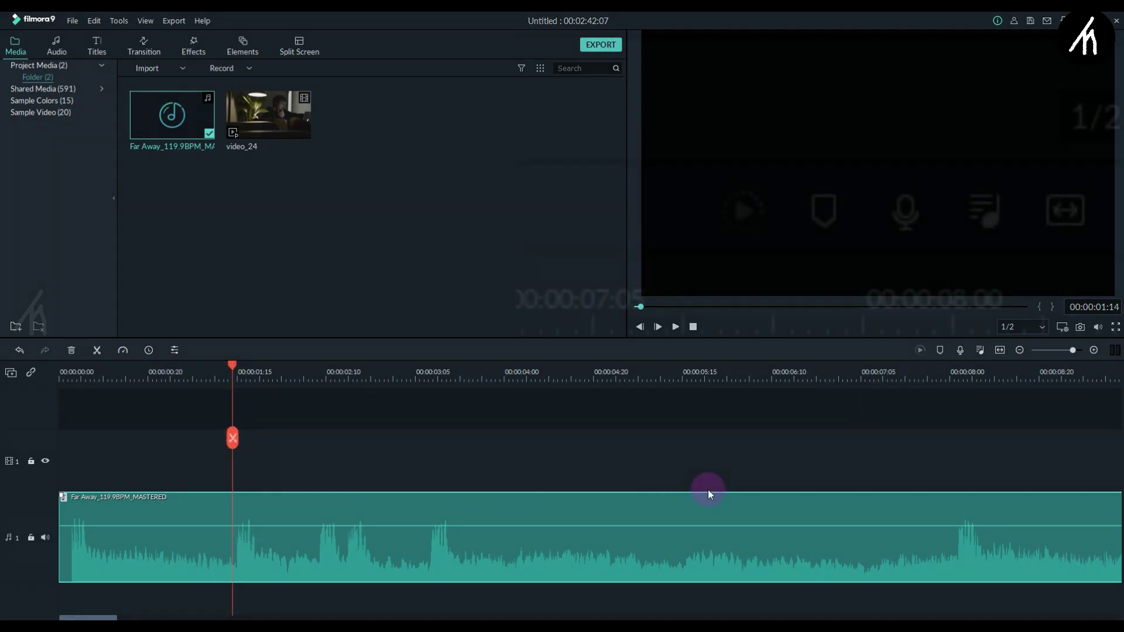
Add the first beat marker at 00:00:01:14, accepting default Marker Editor settings.
left_click(941, 351)
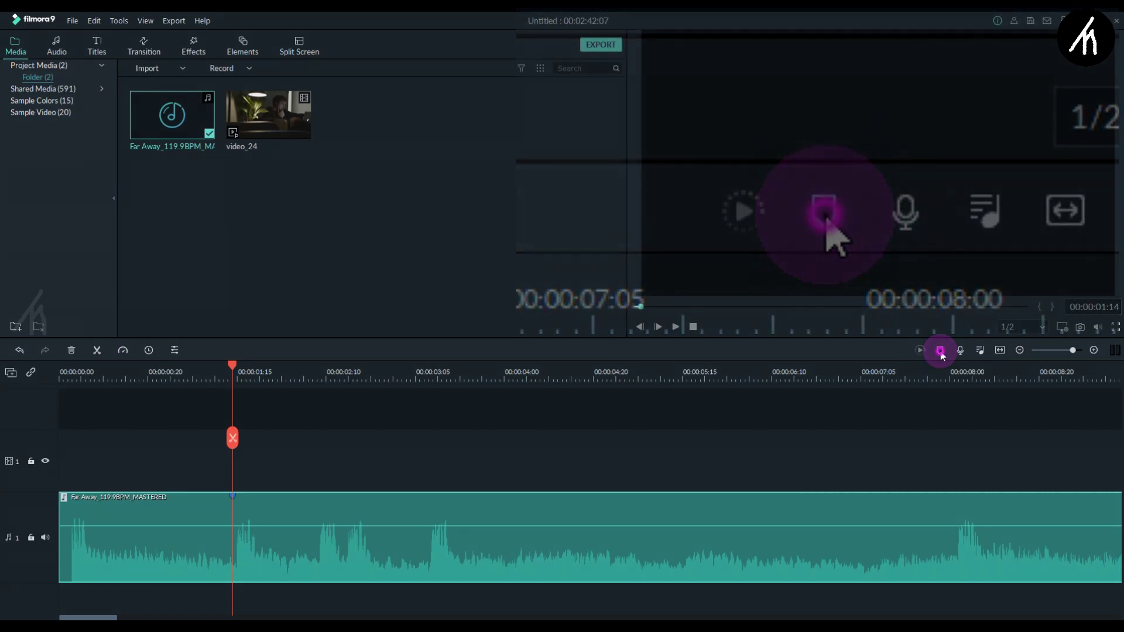
left_click(941, 351)
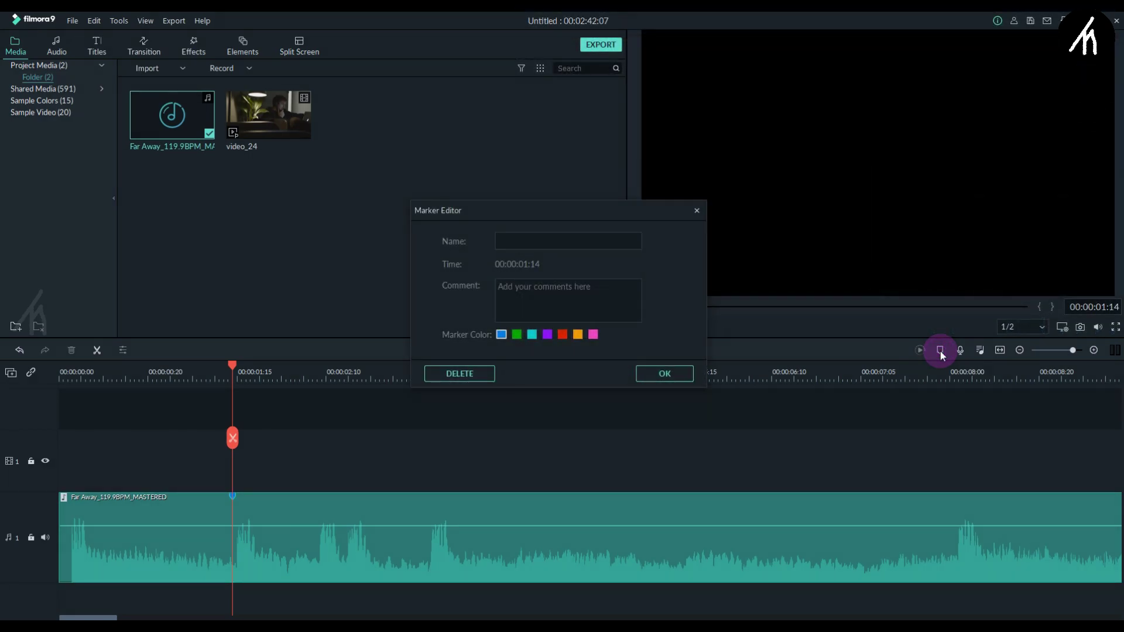
left_click(652, 371)
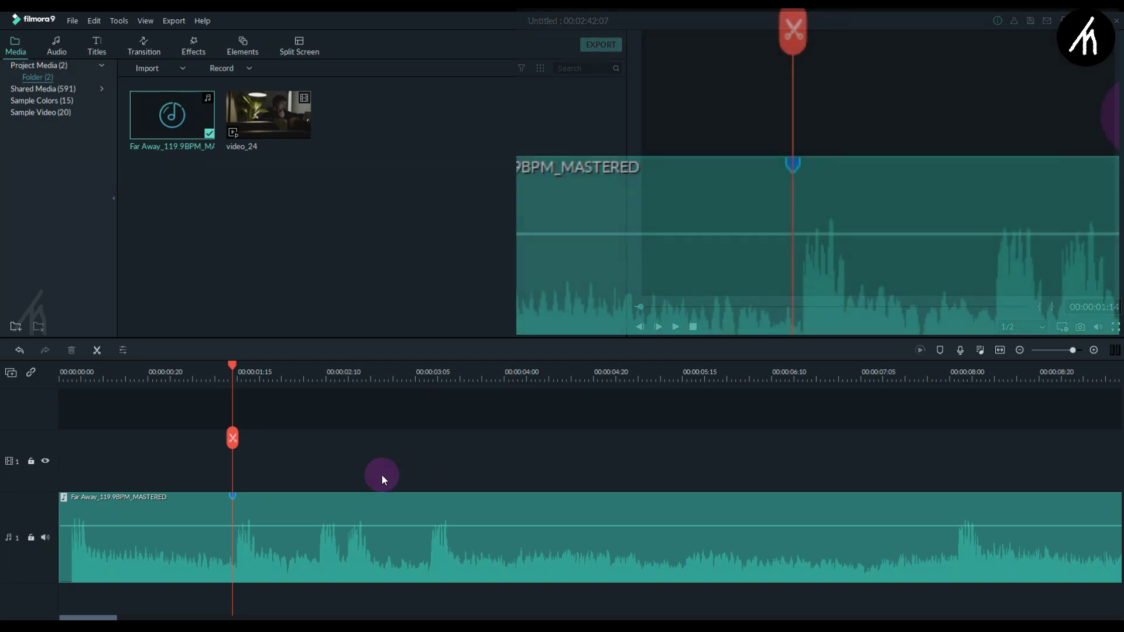
Add markers at the following beats, from about 00:00:02:08 through 00:00:03:07.
mouse_move(233, 497)
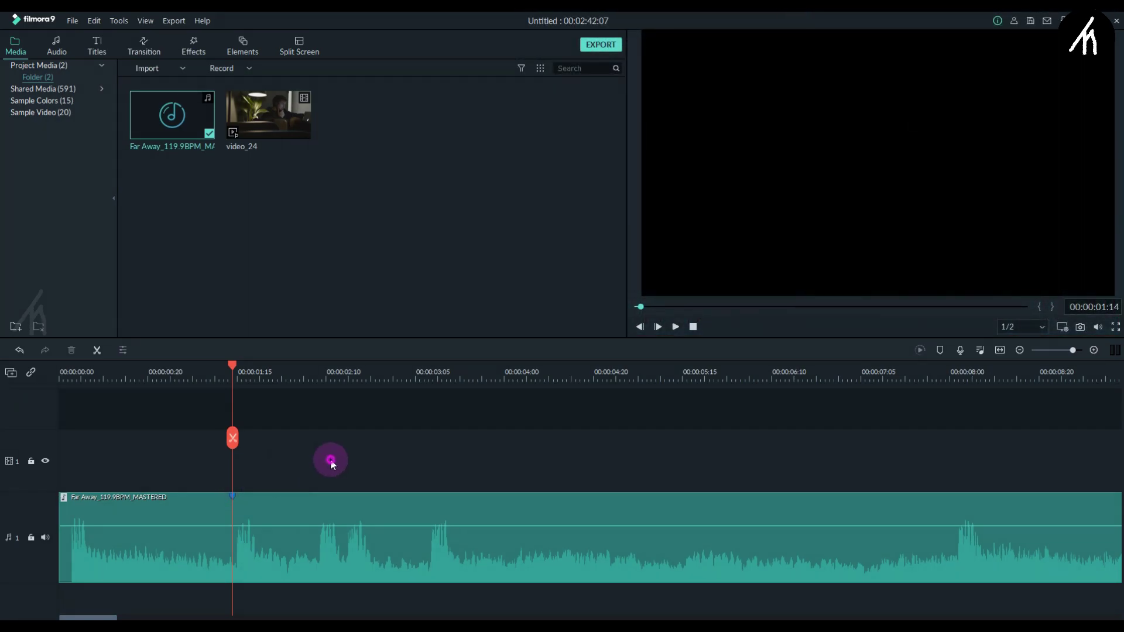
left_click(286, 369)
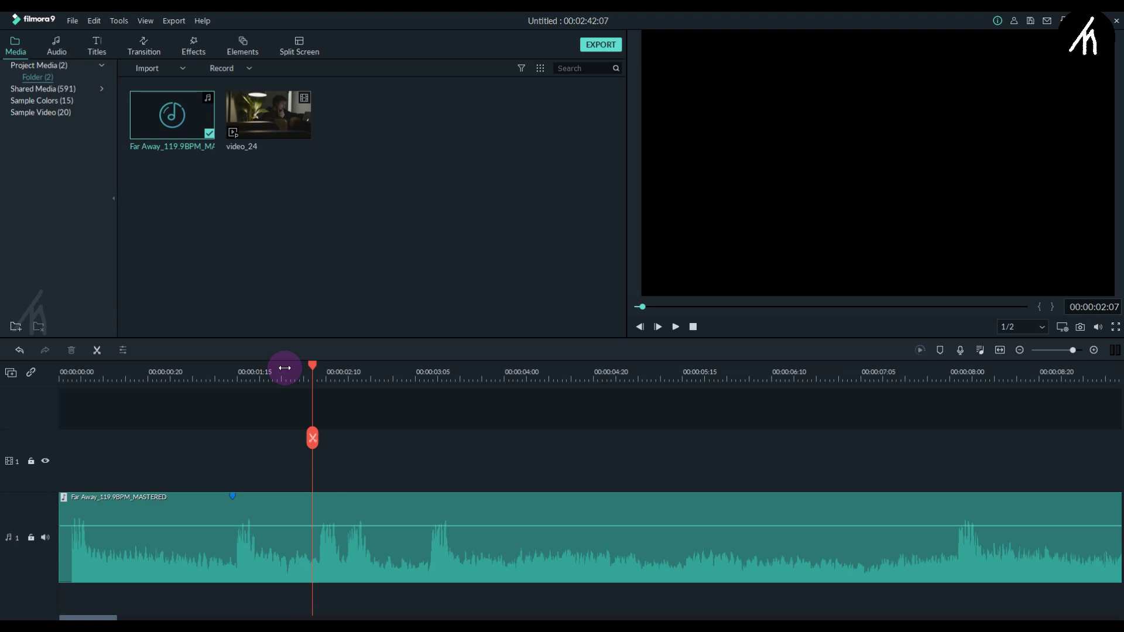
left_click(316, 369)
left_click(688, 538)
left_click(940, 350)
key("space")
left_click(940, 350)
left_click(941, 350)
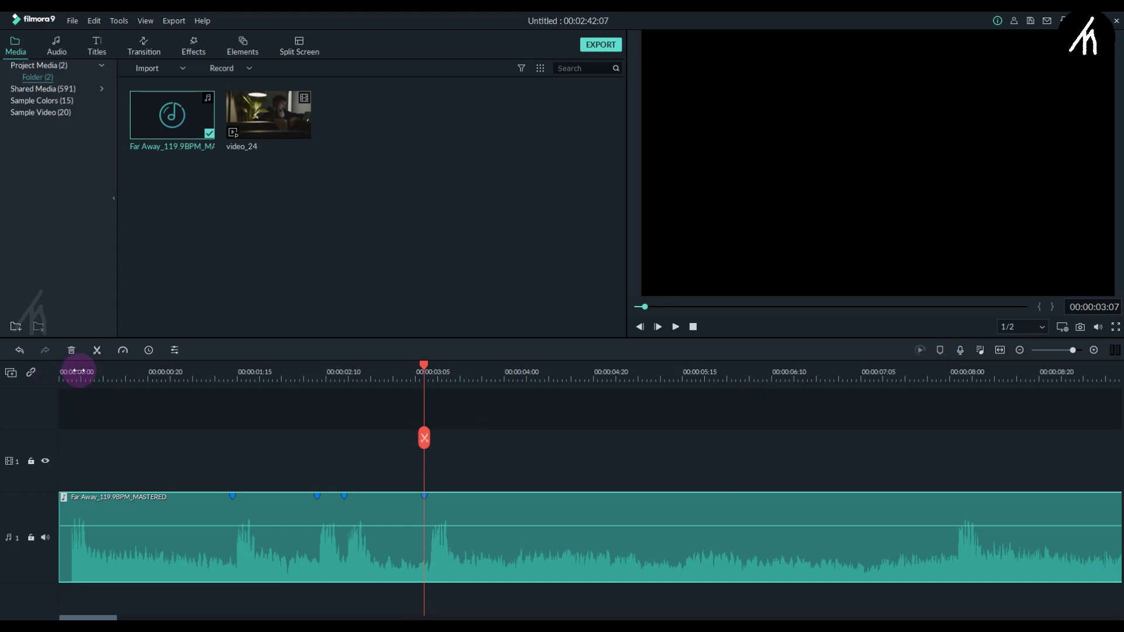
Play the music from near the start to check the markers line up with the beats.
left_click(135, 367)
key("space")
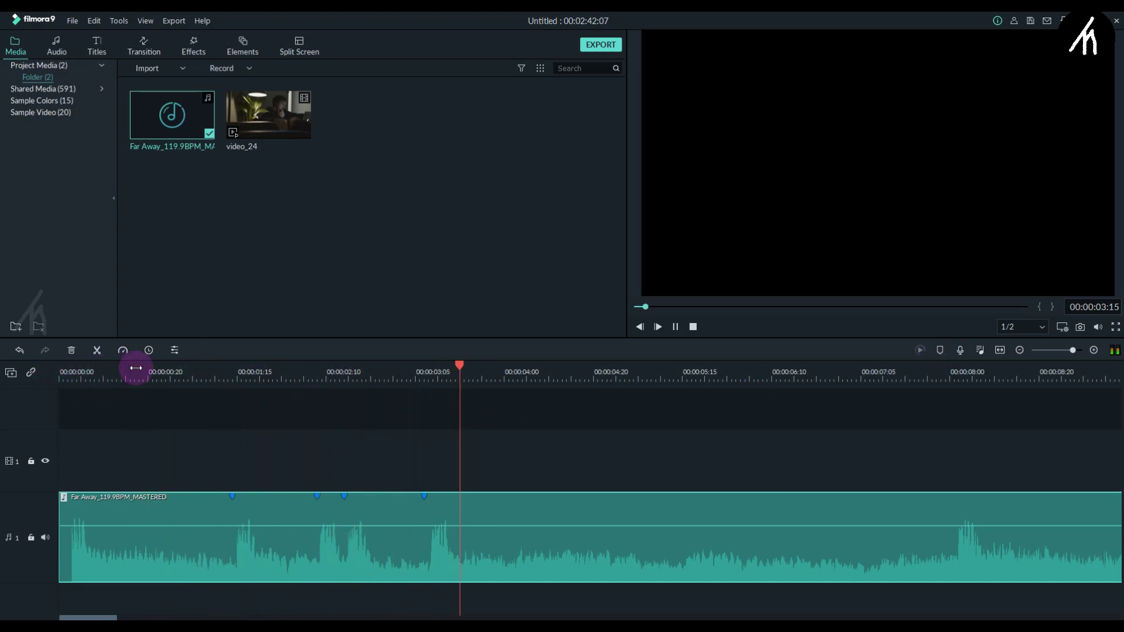
key("space")
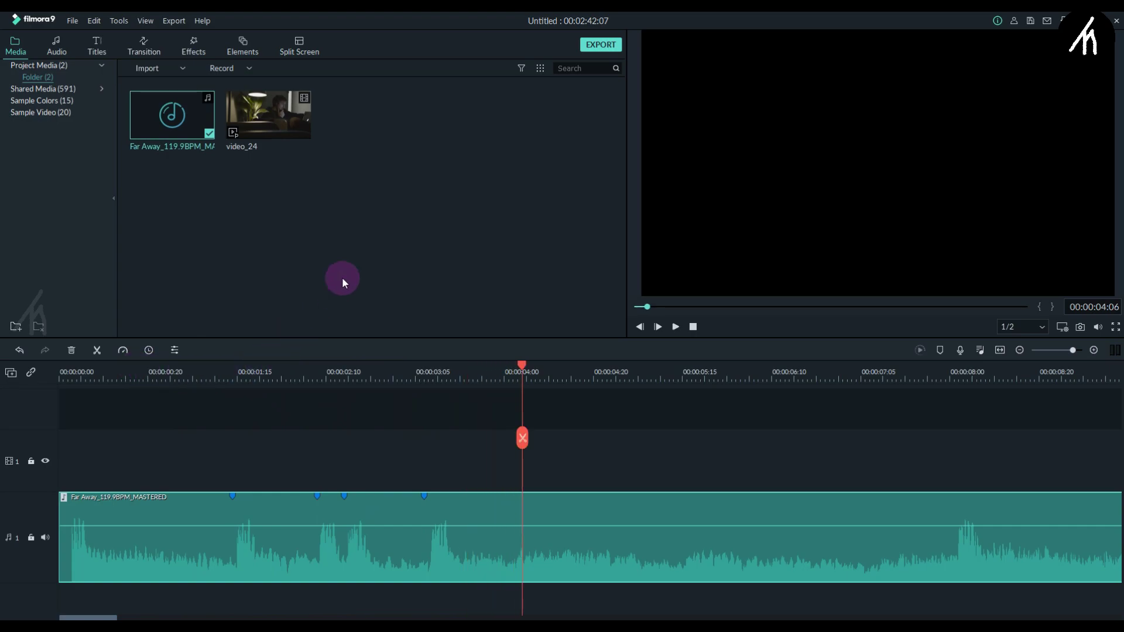
Place video_24 on video track 1 and raise its Color Brightness to 52.
left_click_drag(296, 121, 62, 449)
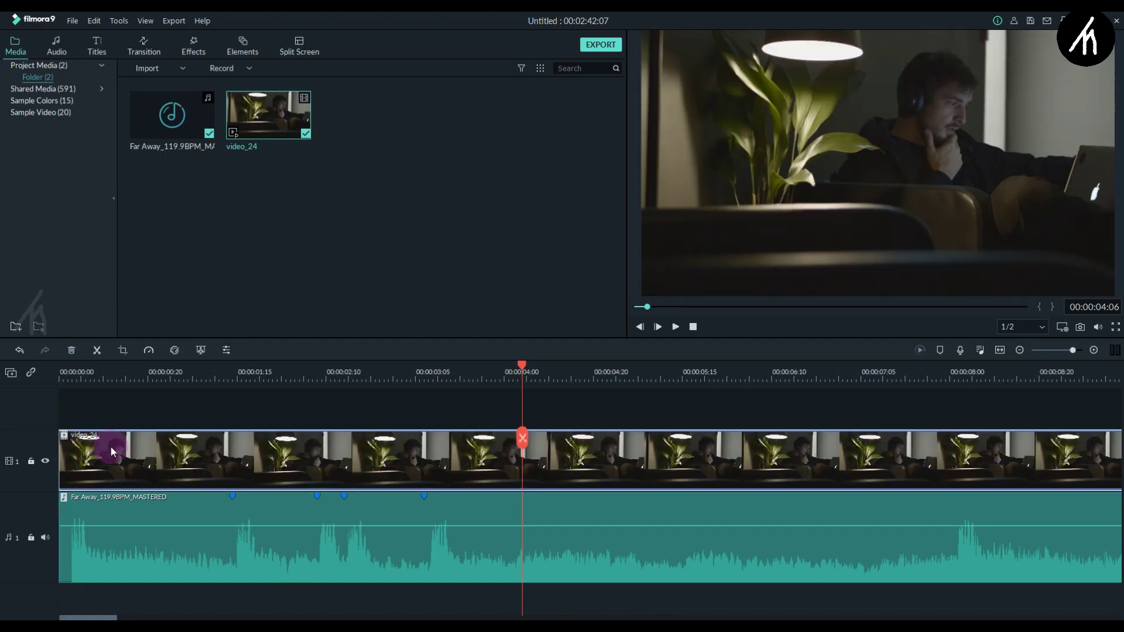
left_click(233, 376)
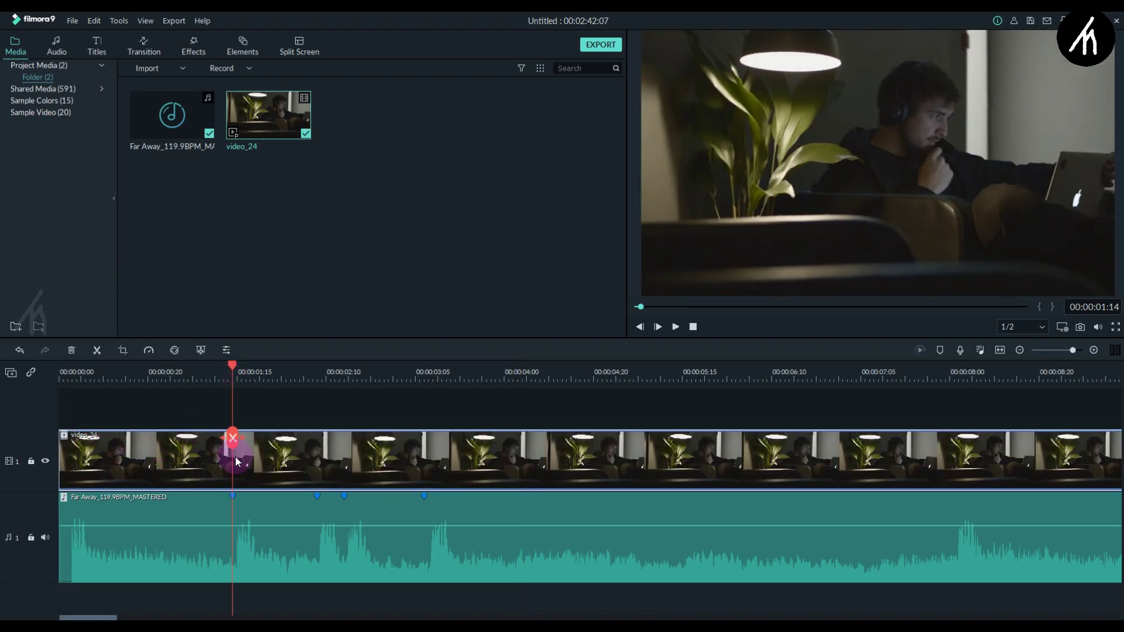
double_click(266, 463)
left_click(80, 41)
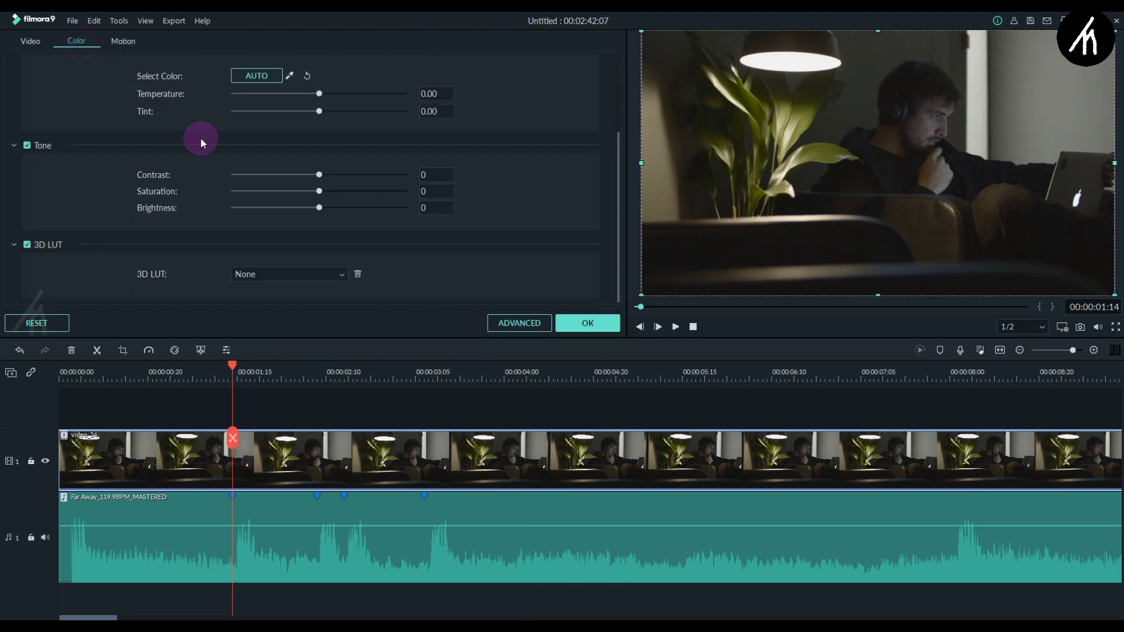
left_click_drag(345, 207, 364, 208)
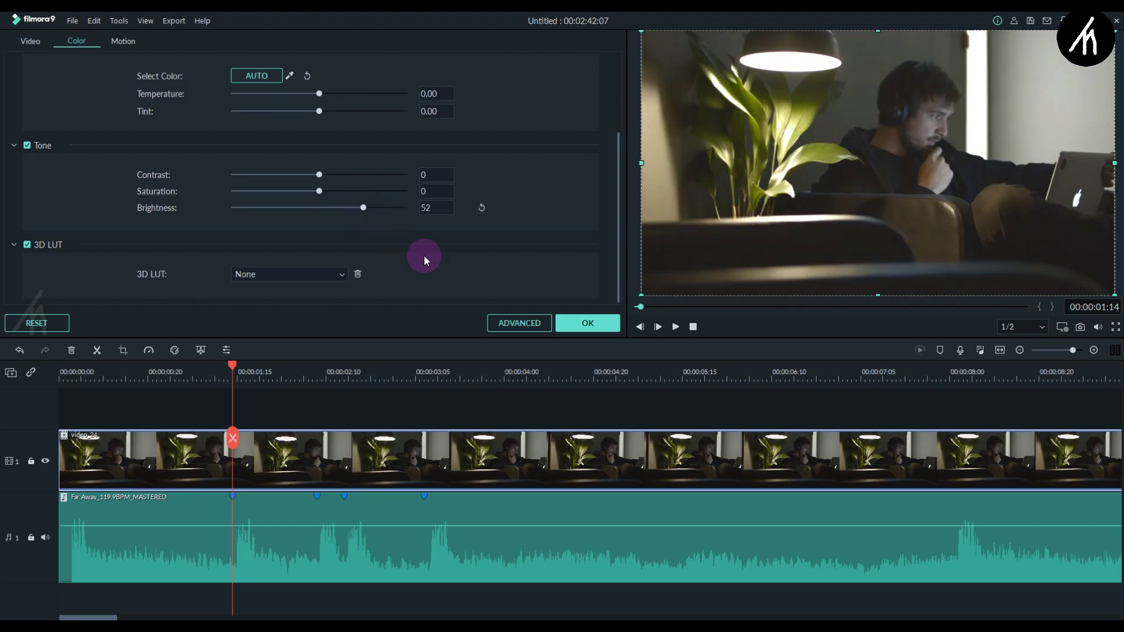
left_click(586, 323)
left_click(321, 397)
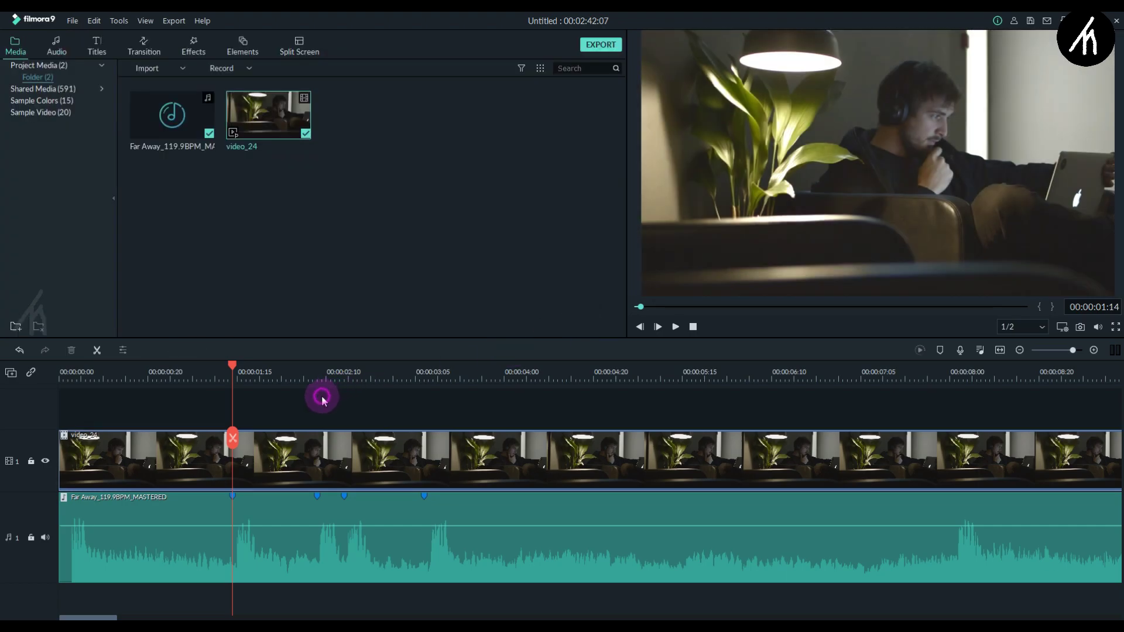
Split video_24 at each of the four beat markers and return the playhead to the first cut.
left_click(249, 465)
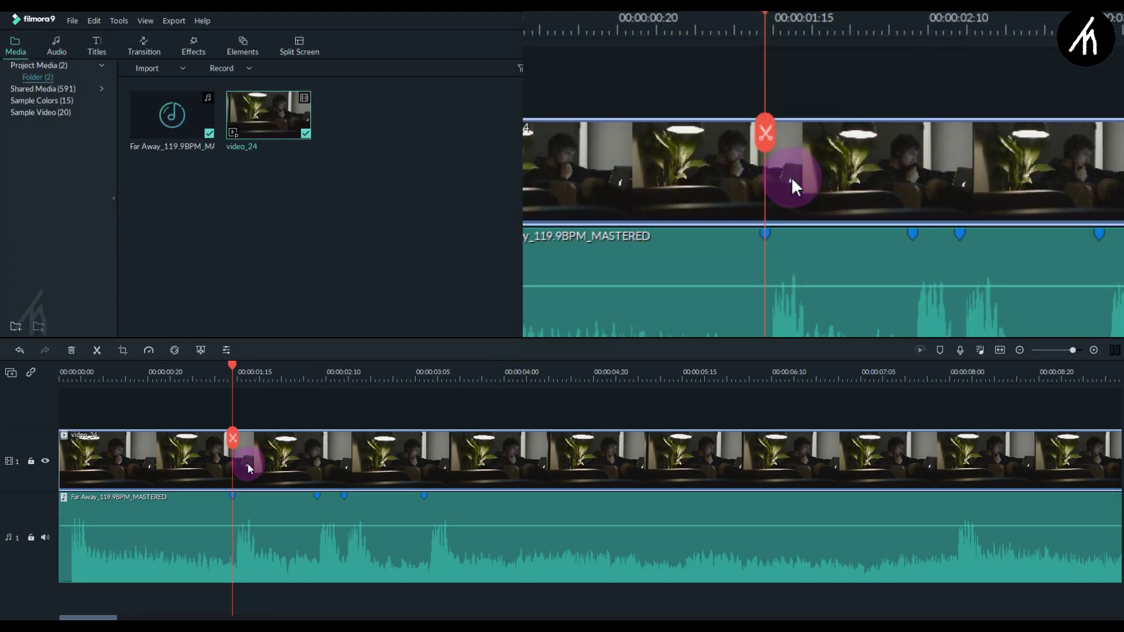
left_click(232, 439)
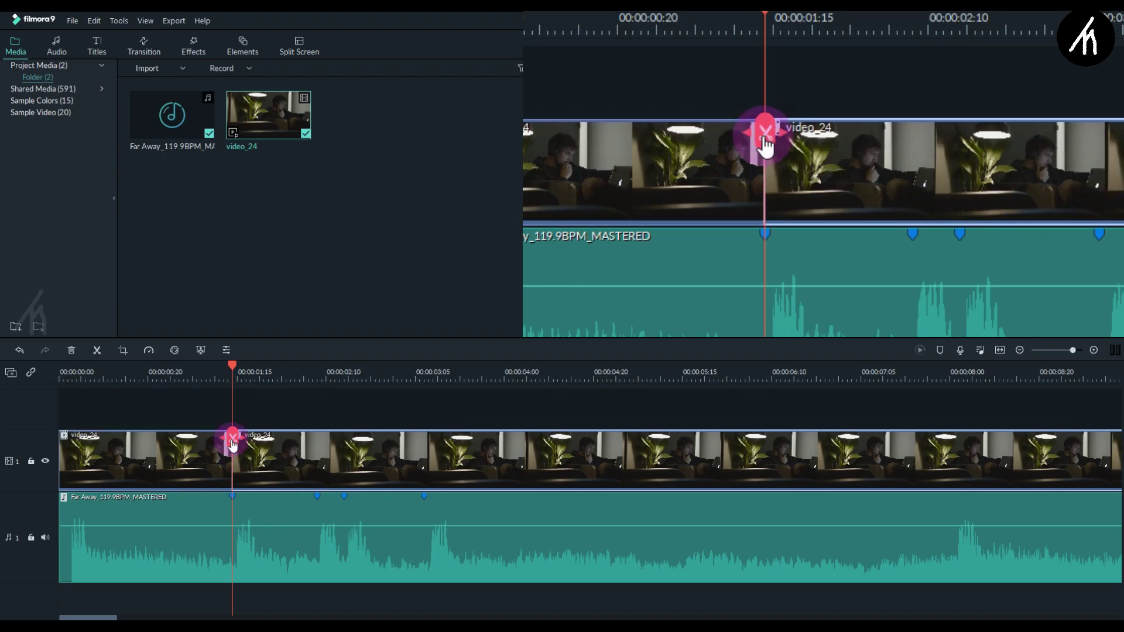
left_click(316, 377)
left_click(316, 438)
key("shift+Down")
left_click(344, 437)
key("shift+Down")
left_click(424, 438)
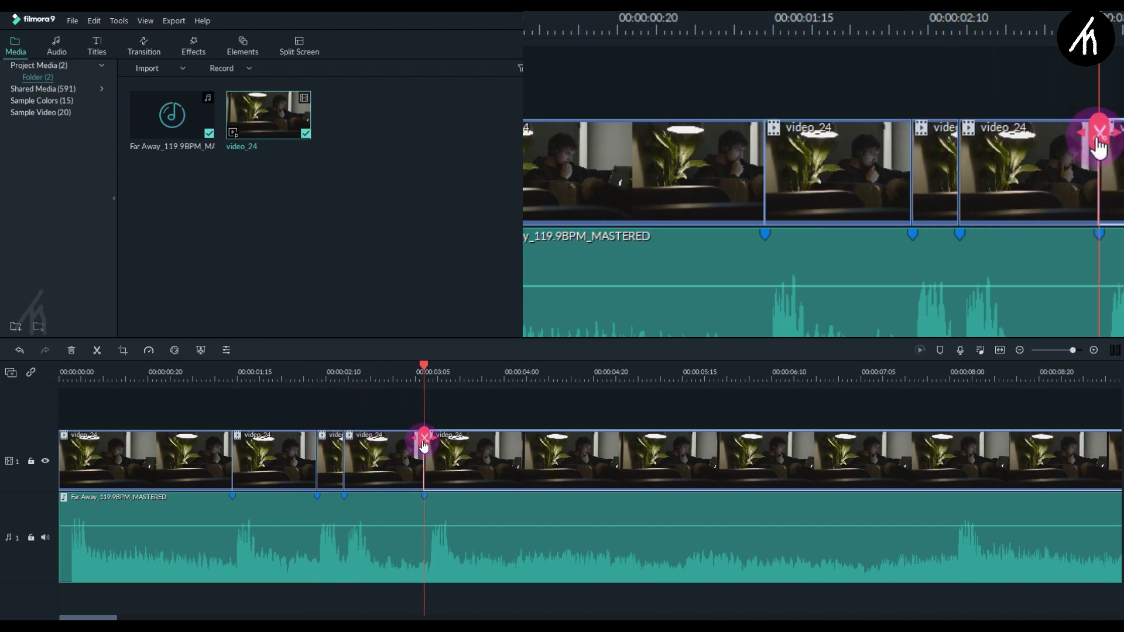
left_click_drag(239, 414, 452, 462)
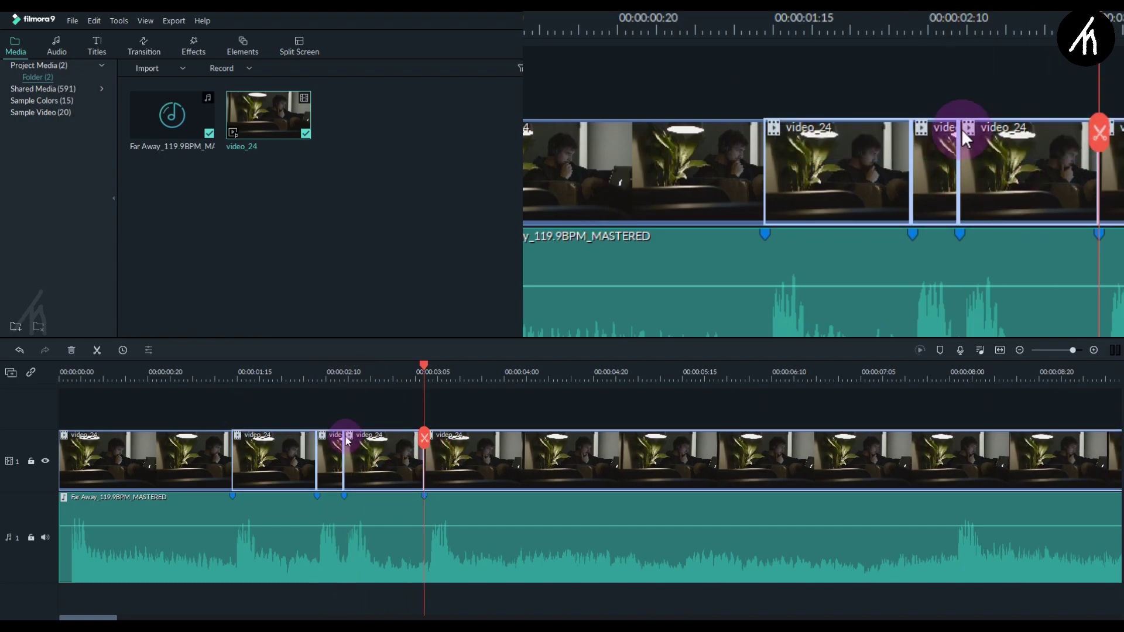
left_click(221, 375)
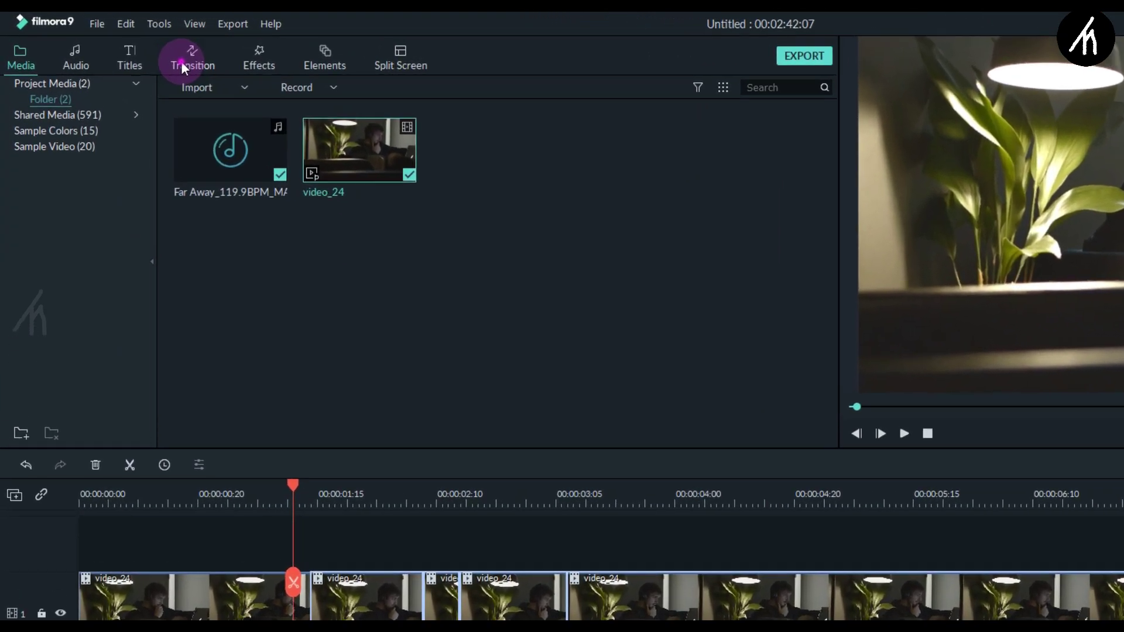
left_click(137, 50)
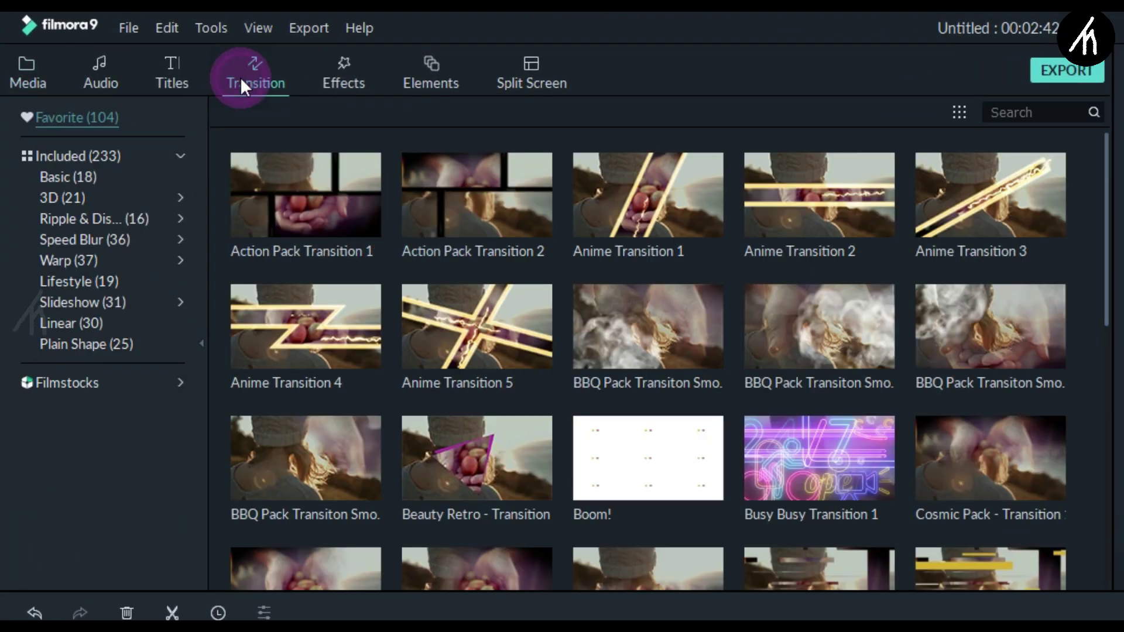
Drop Warp 7 from the Warp transitions onto the first cut and shorten it to a 00:00:00:06 overlap.
left_click(65, 260)
left_click(960, 223)
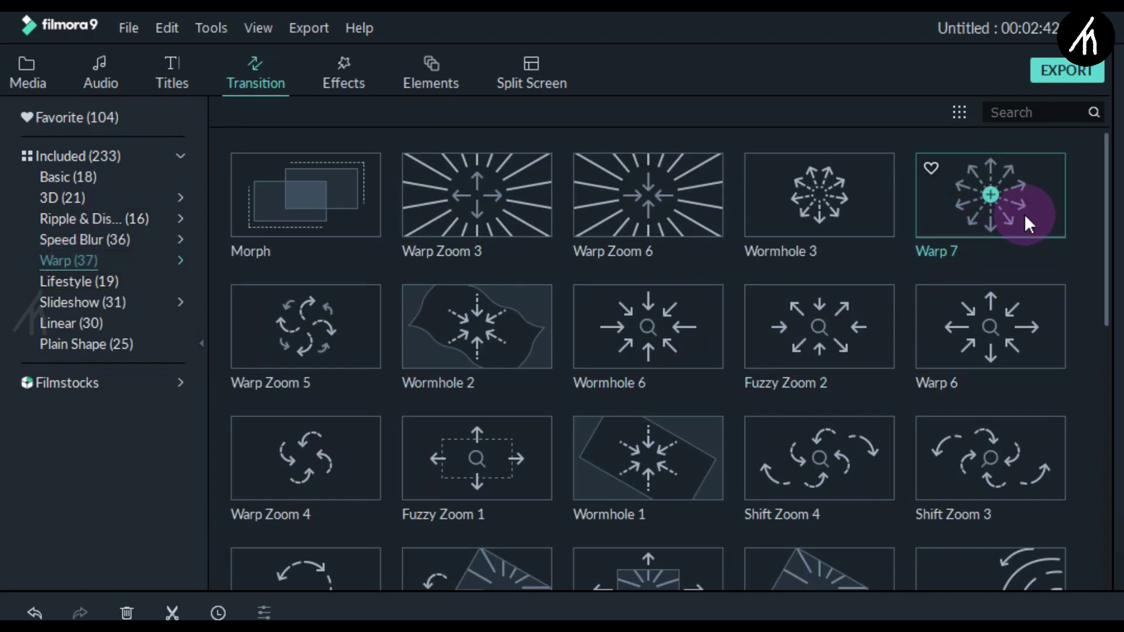
left_click_drag(1024, 213, 346, 282)
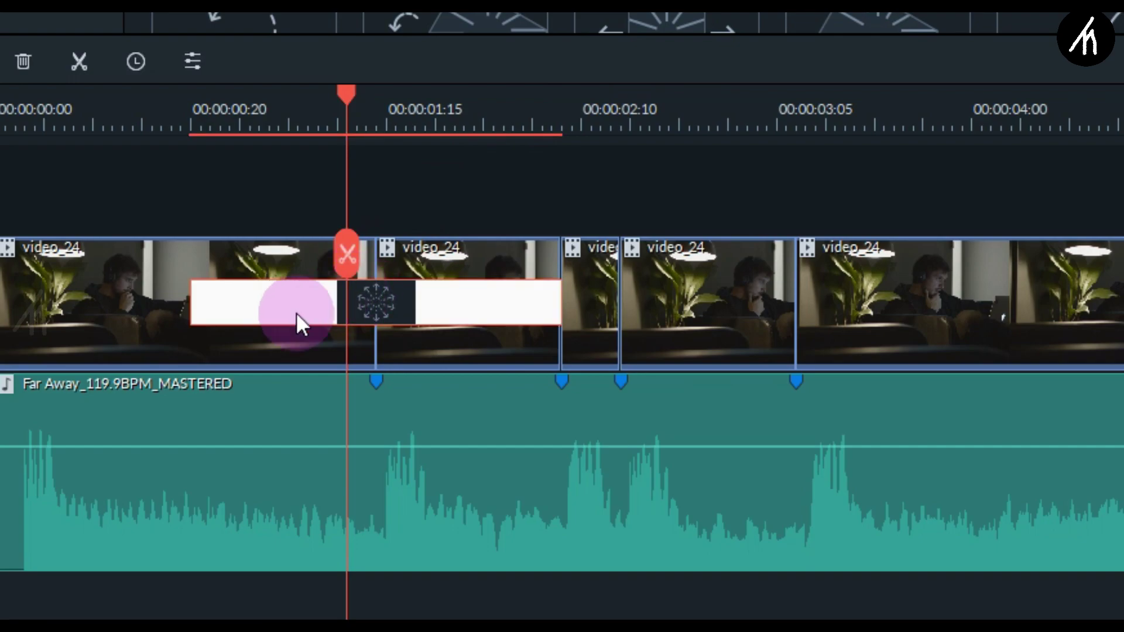
left_click_drag(190, 312, 356, 319)
left_click(382, 316)
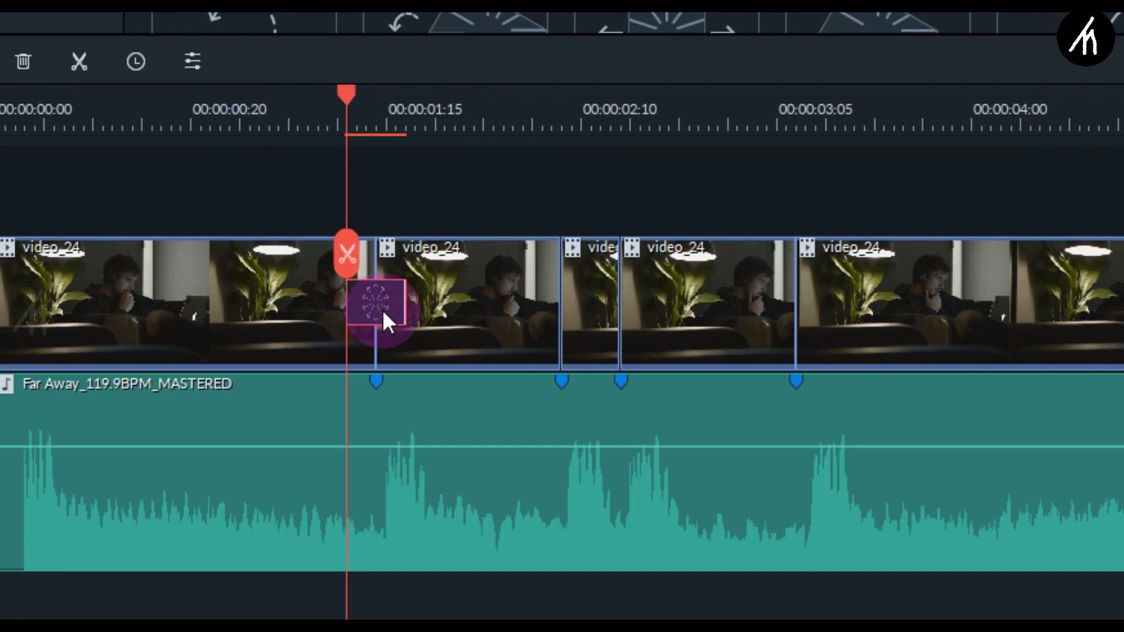
double_click(381, 311)
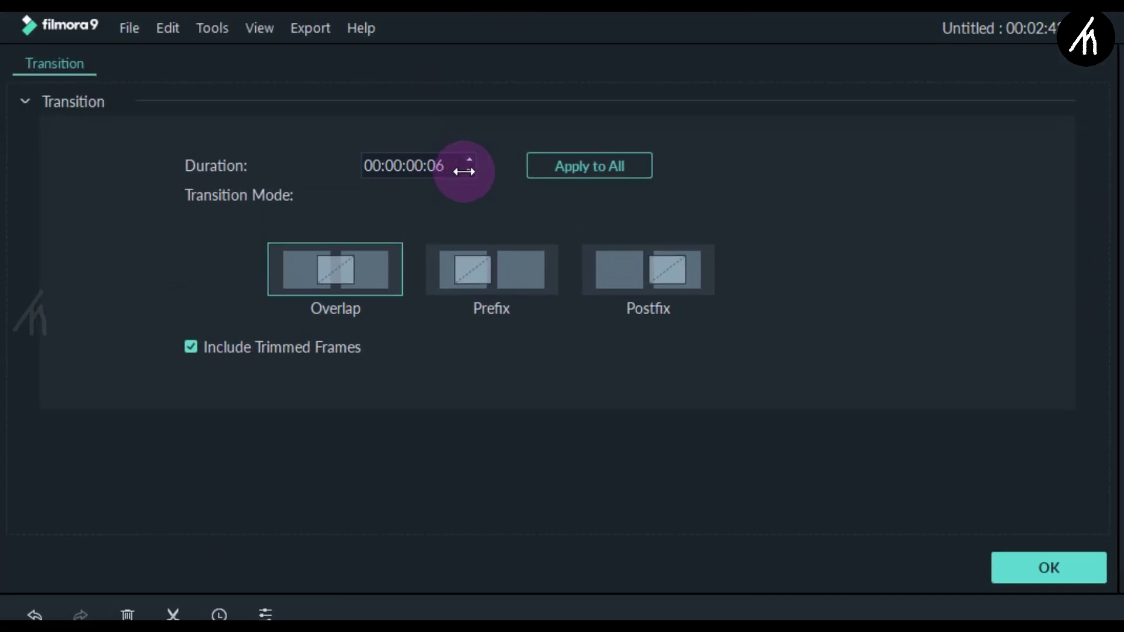
Set the first Warp 7 duration to 00:00:00:04, then add Warp 7 to the second cut.
left_click(469, 171)
left_click(469, 171)
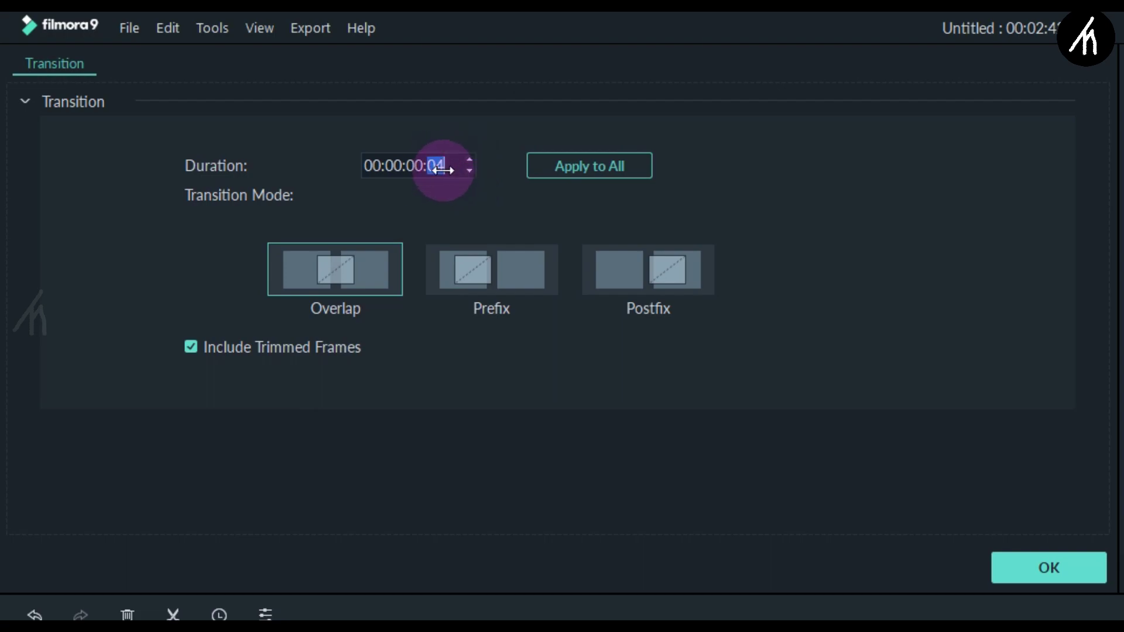
left_click(470, 159)
left_click(470, 159)
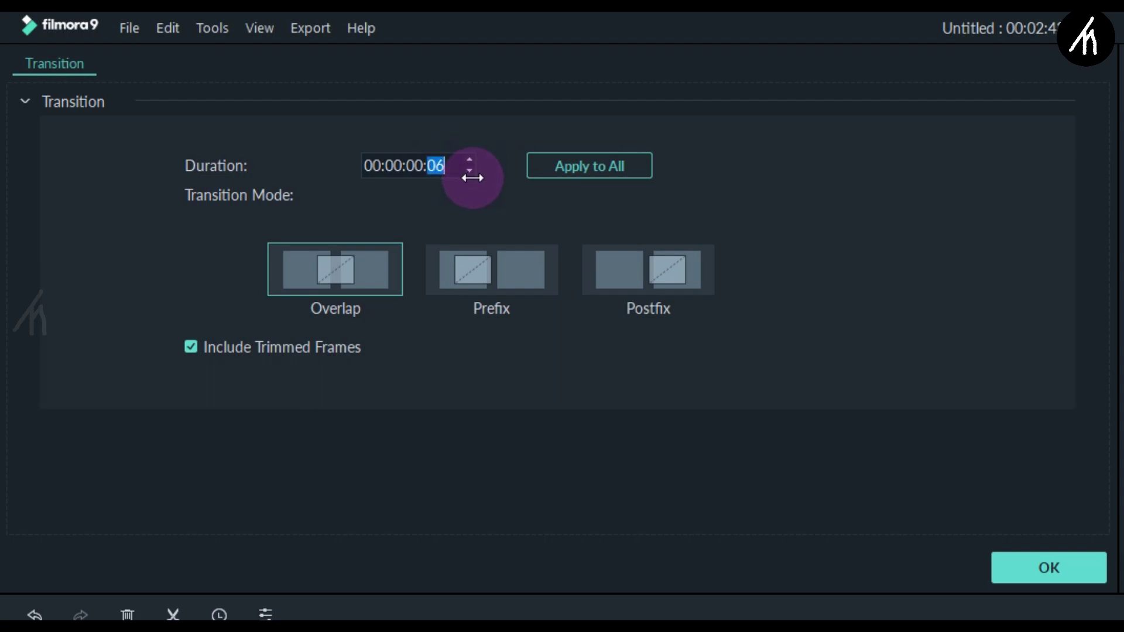
left_click(469, 171)
left_click(469, 171)
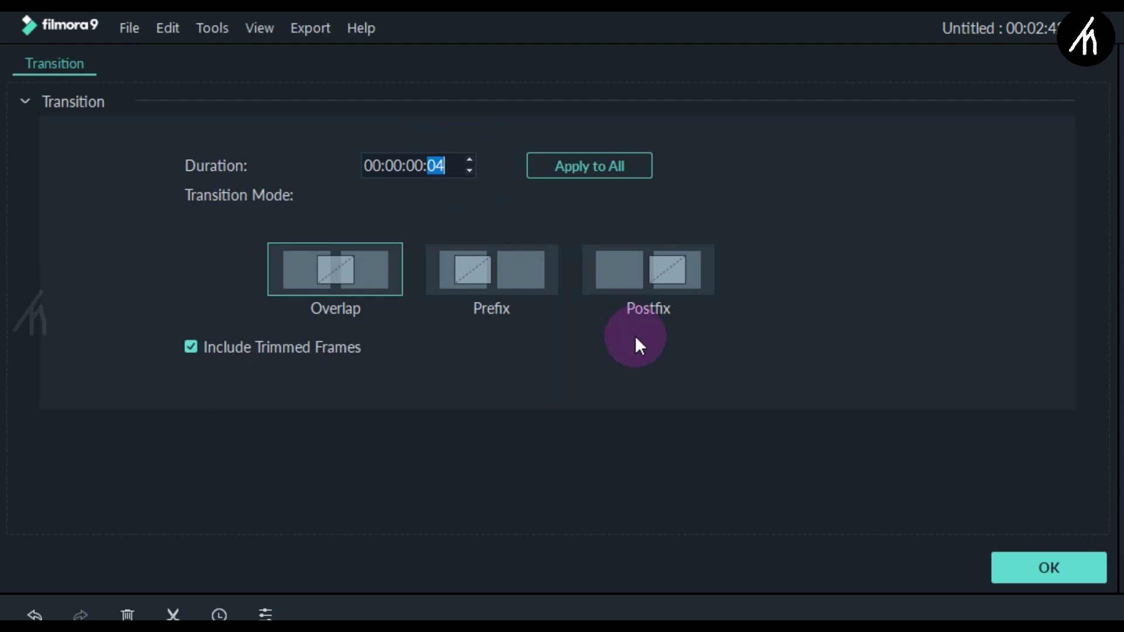
left_click(1030, 565)
left_click_drag(577, 116, 318, 459)
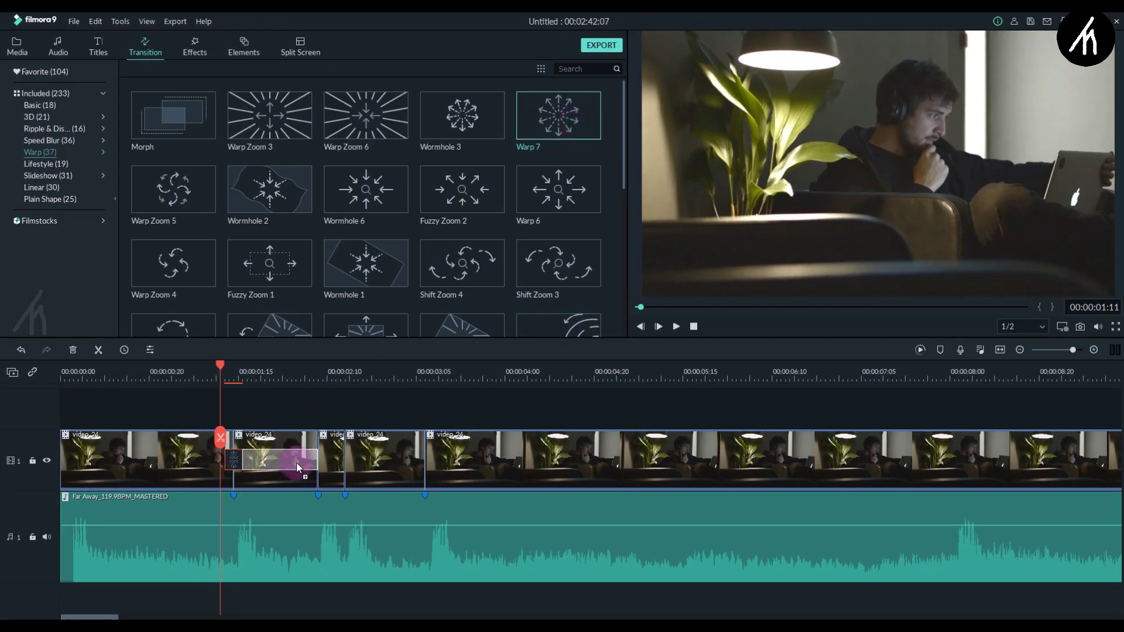
double_click(318, 459)
Confirm the second transition and add Warp 7 to the third and last cuts.
left_click(585, 321)
left_click_drag(572, 135, 345, 460)
left_click_drag(559, 117, 424, 461)
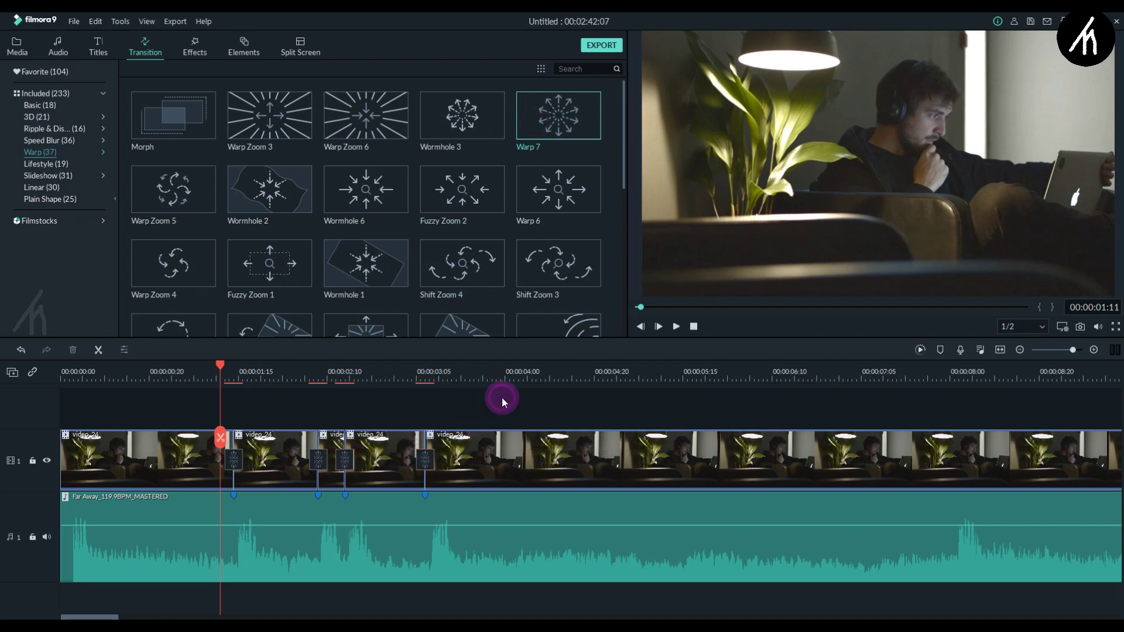
Play the edit from the first cut to preview the Warp 7 transitions.
left_click(143, 367)
key("space")
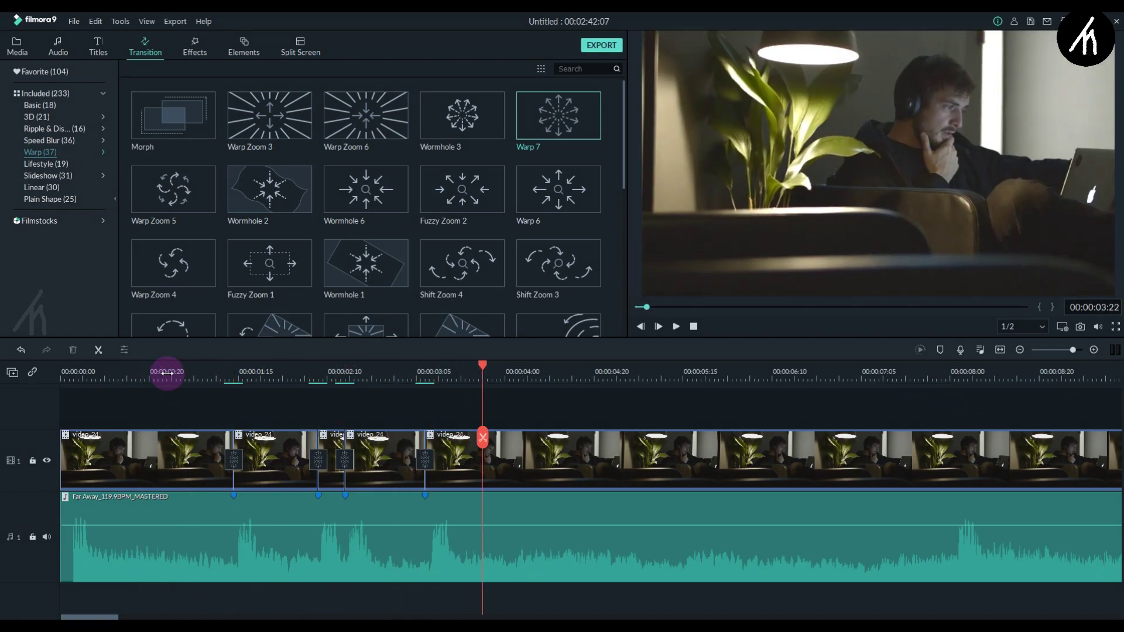
left_click(217, 376)
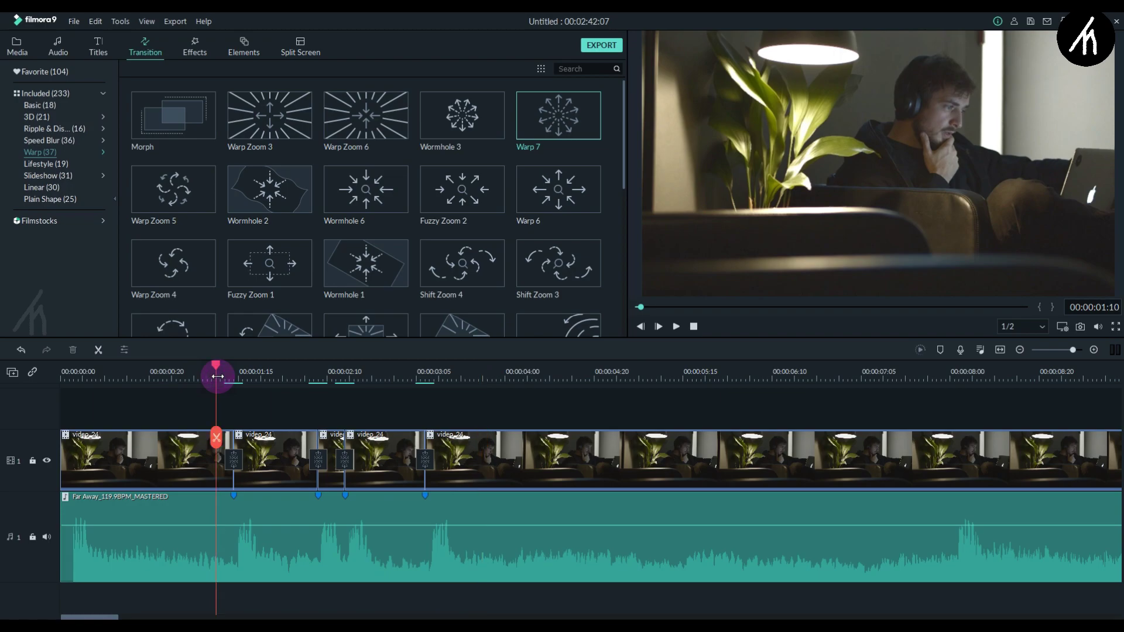
key("space")
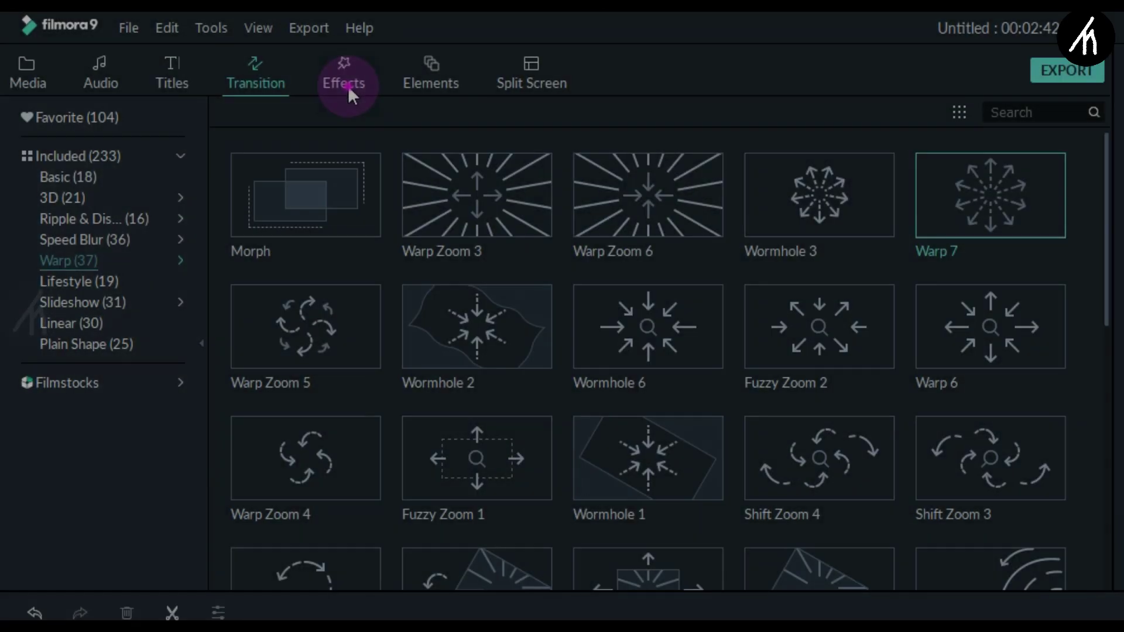
left_click(348, 86)
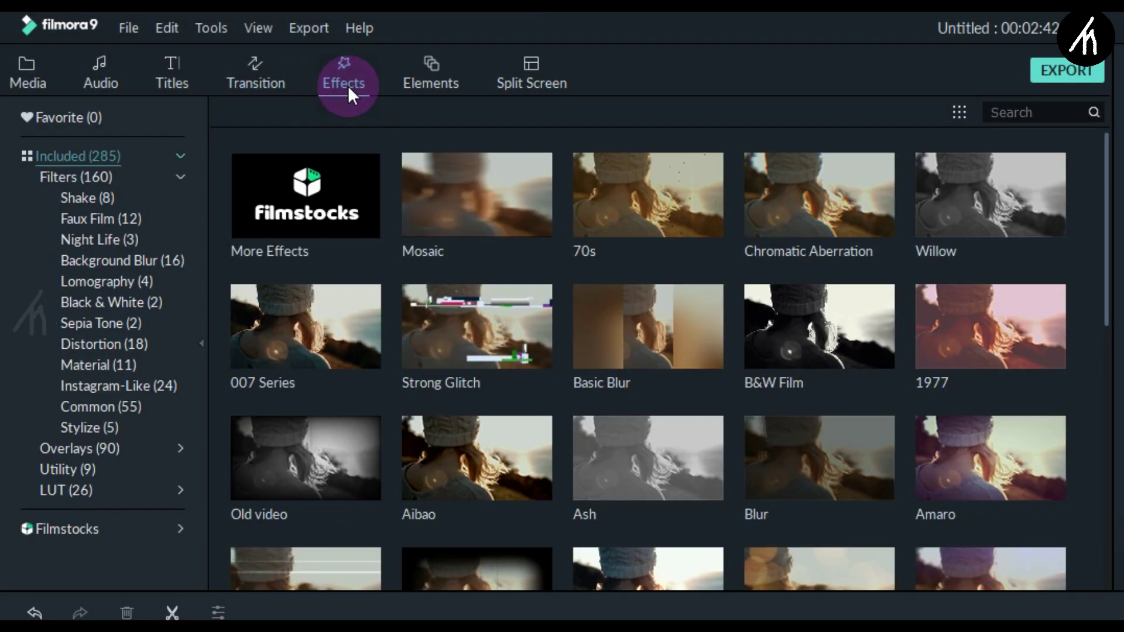
Add Chromatic Aberration from Filters > Distortion to track 2, starting it at the first cut.
left_click(85, 177)
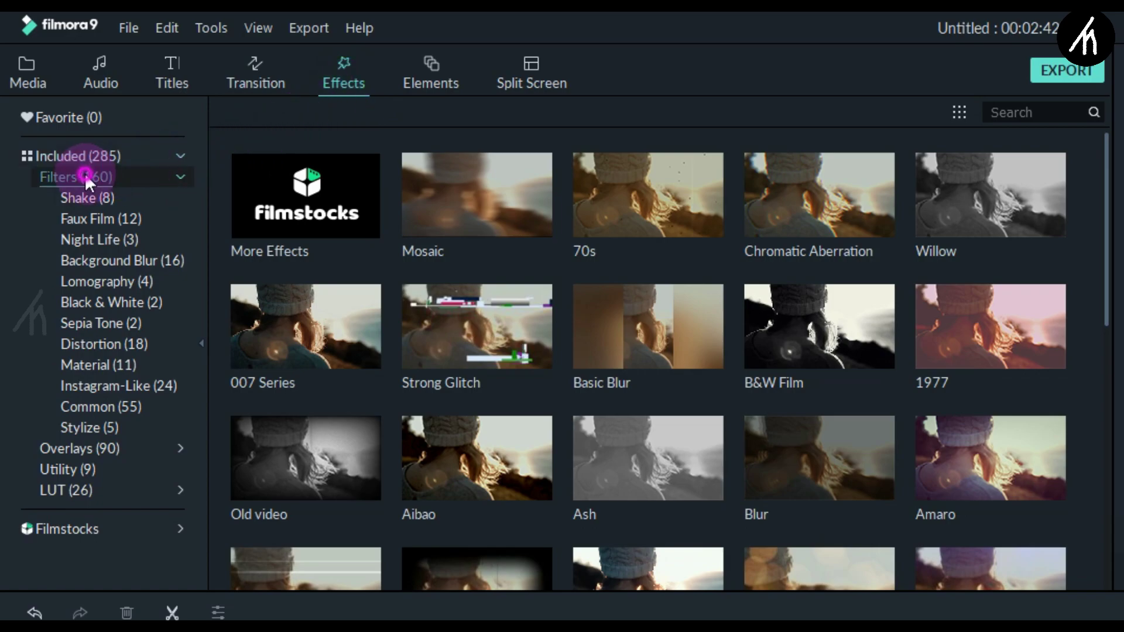
left_click(88, 344)
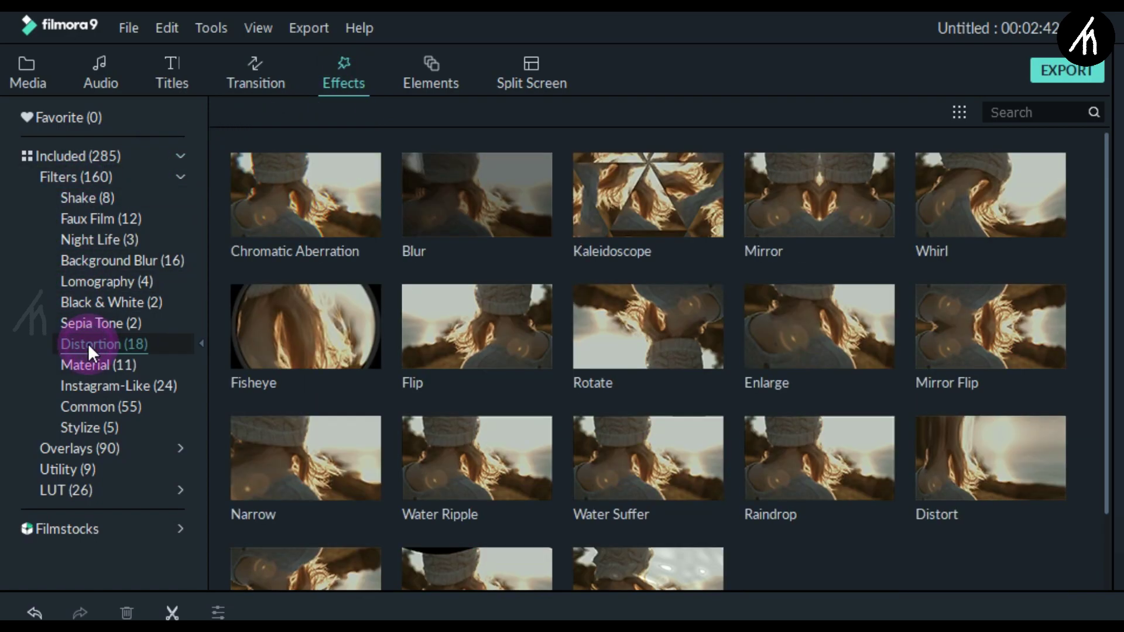
left_click_drag(339, 195, 243, 255)
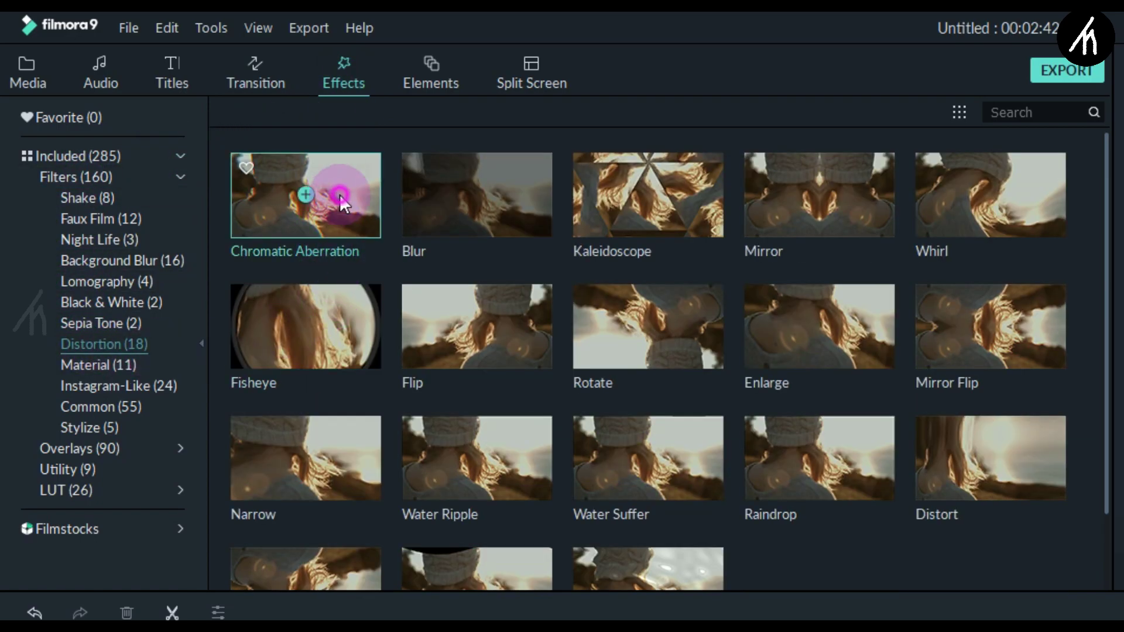
left_click(280, 346)
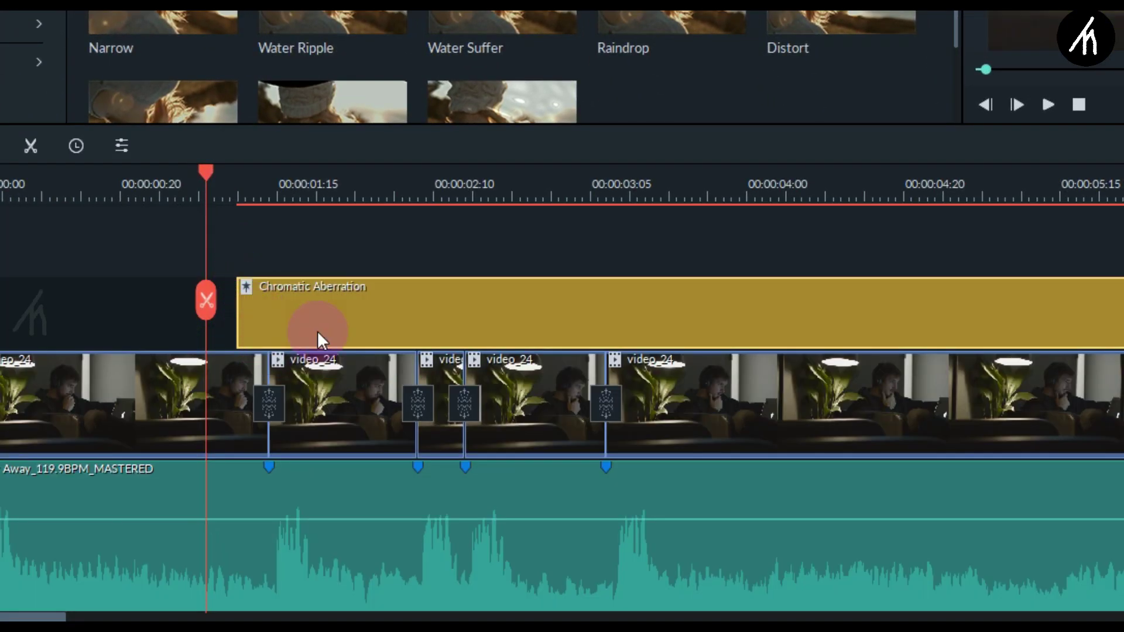
mouse_move(239, 321)
left_mouse_down()
mouse_move(334, 336)
mouse_move(310, 339)
mouse_move(243, 310)
mouse_move(324, 305)
mouse_move(411, 321)
mouse_move(440, 344)
left_mouse_up()
Split off a short Chromatic Aberration burst after the first cut and paste copies at the other cuts.
left_click(309, 254)
left_click(309, 300)
left_click(284, 336)
left_click(398, 194)
left_click(449, 196)
key("ctrl+v")
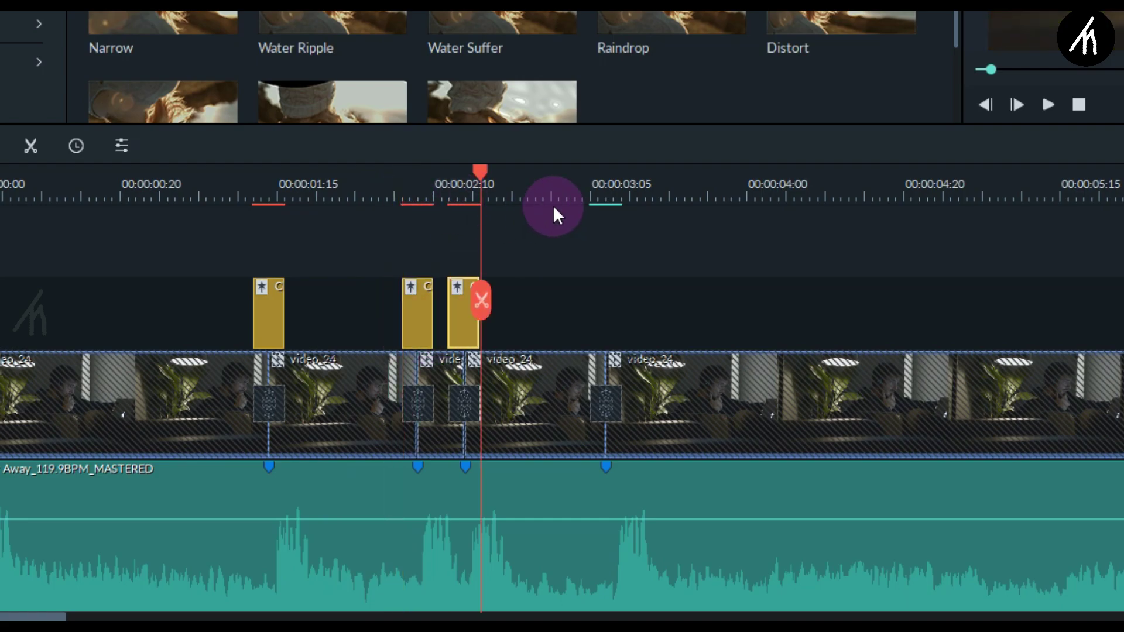
left_click(590, 196)
key("ctrl+v")
Play the edit from the first cut to review the effect bursts.
left_click(230, 189)
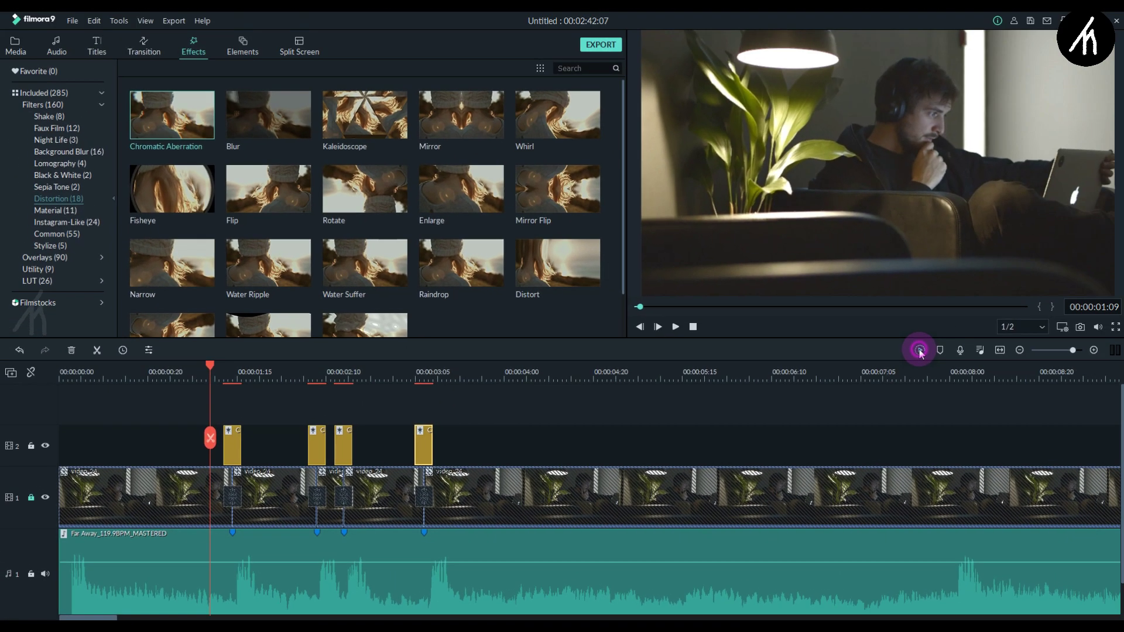
key("space")
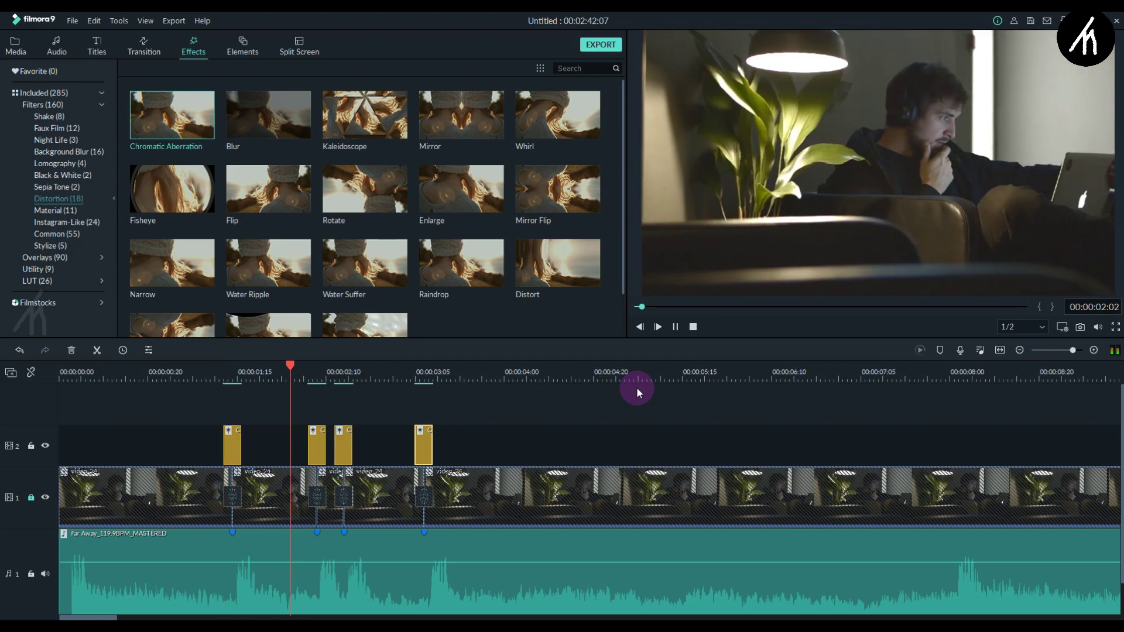
key("space")
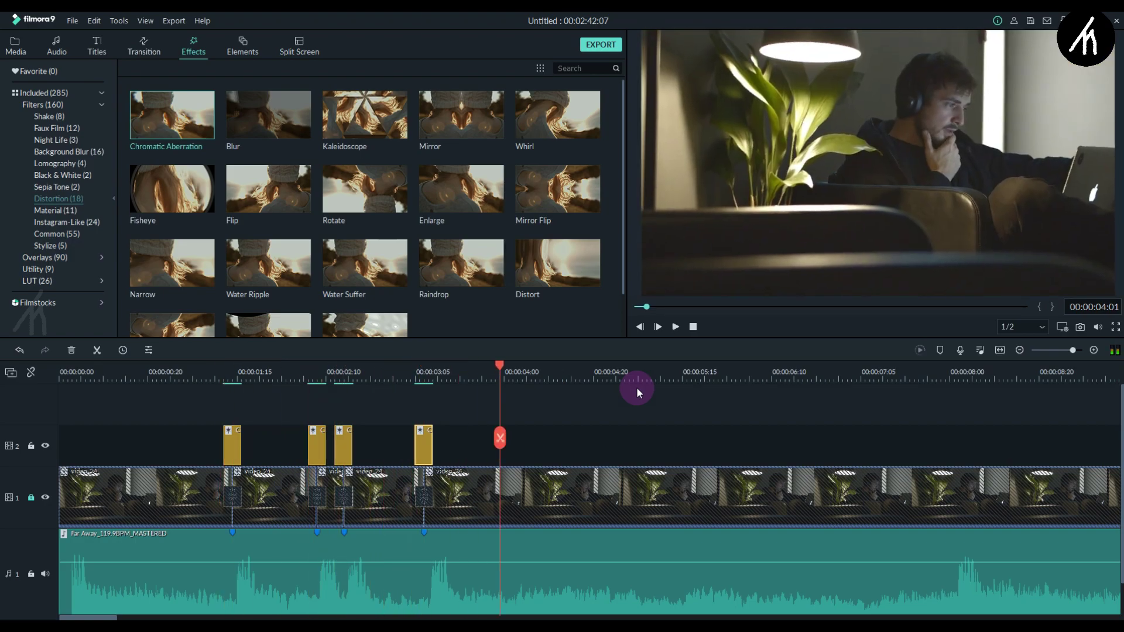
double_click(234, 446)
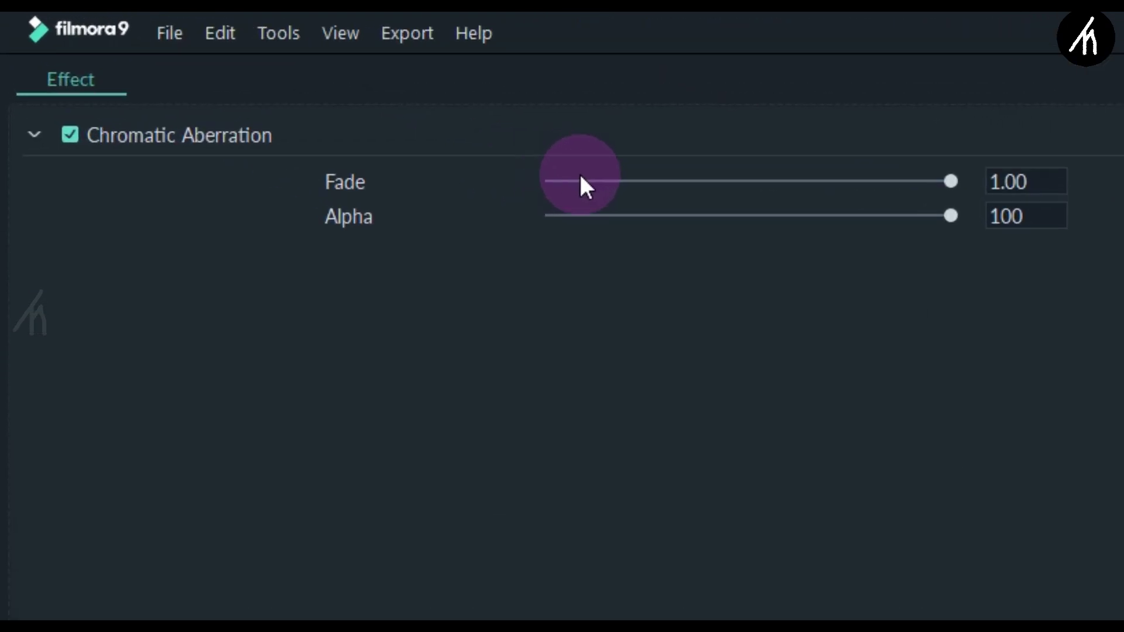
Reduce the first Chromatic Aberration burst's Fade from 1.00 to 0.10 and apply it.
left_click(249, 84)
left_click_drag(580, 179, 591, 181)
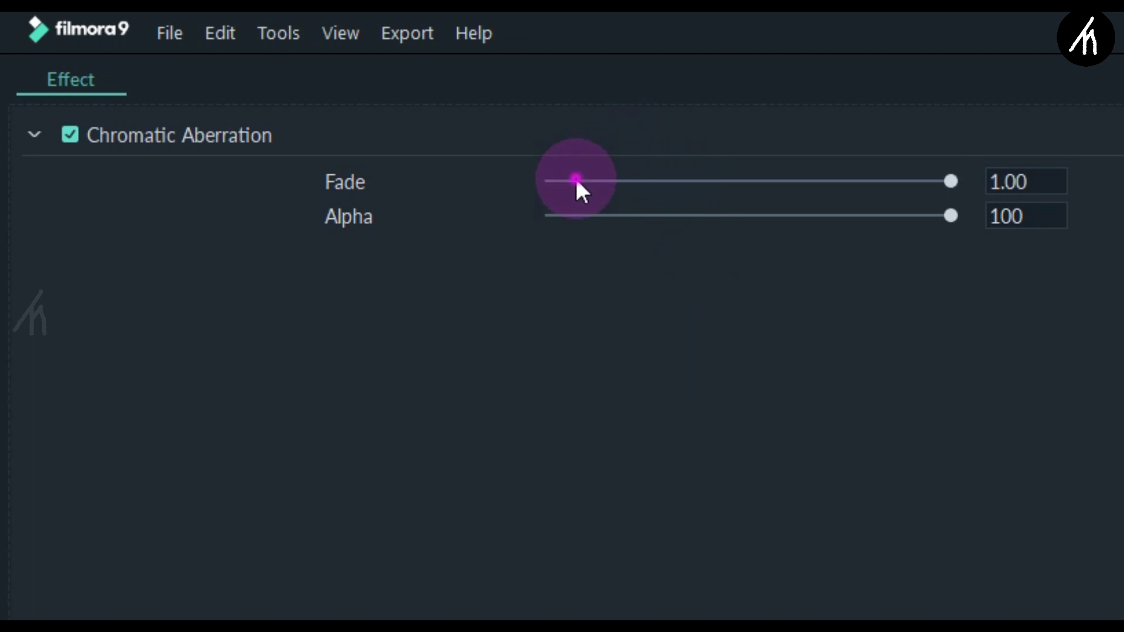
left_click(575, 179)
left_click_drag(576, 178, 591, 182)
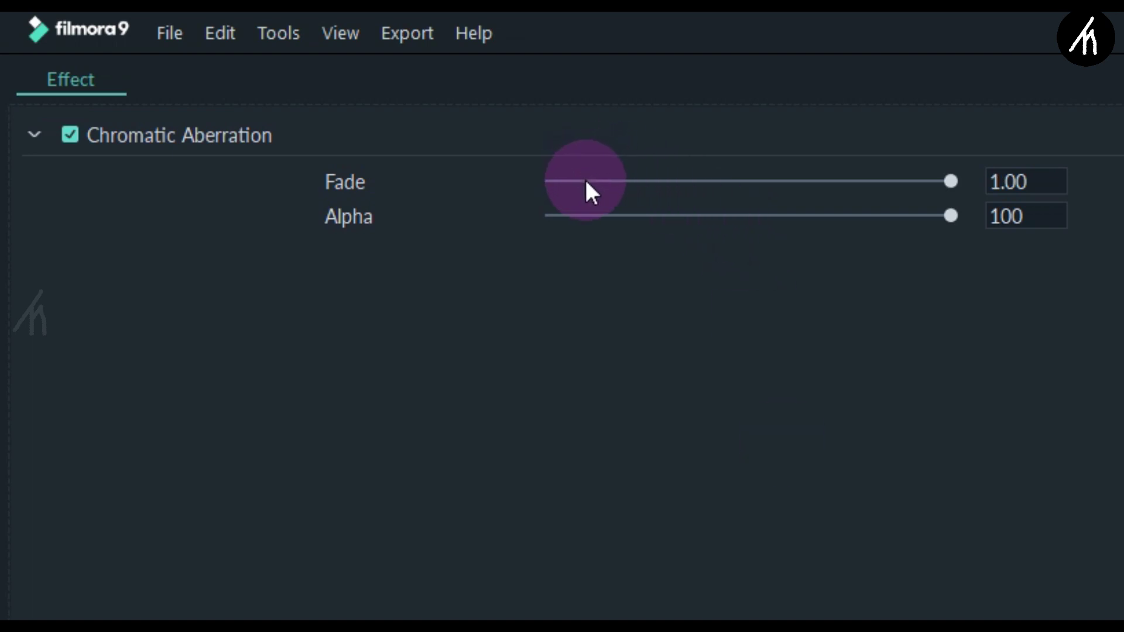
left_click_drag(584, 178, 591, 181)
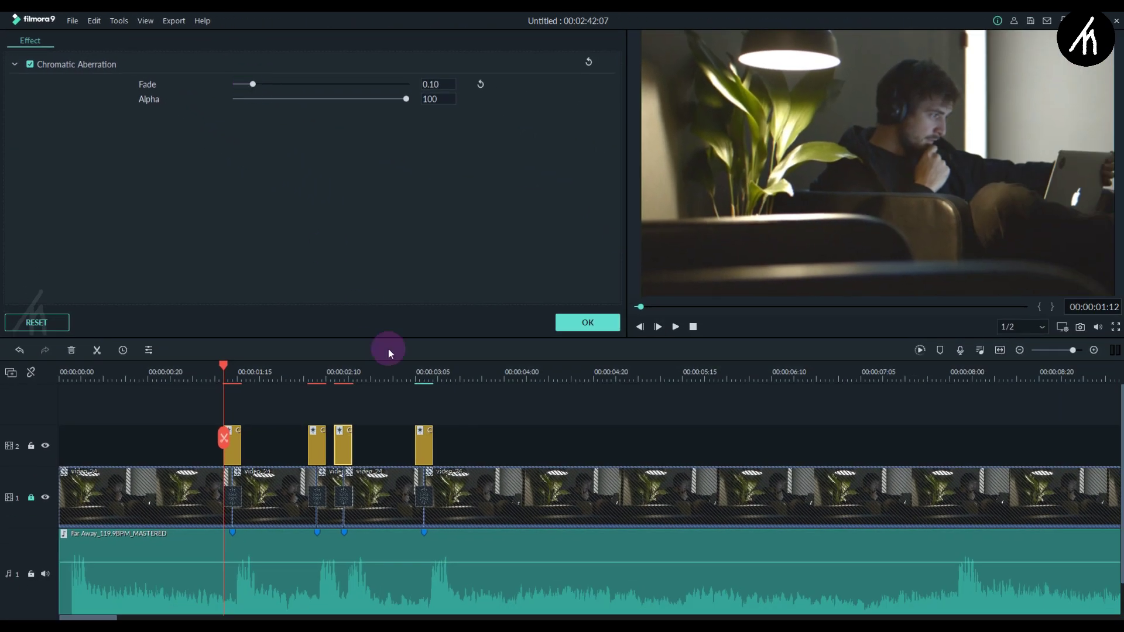
left_click(143, 384)
left_click(132, 376)
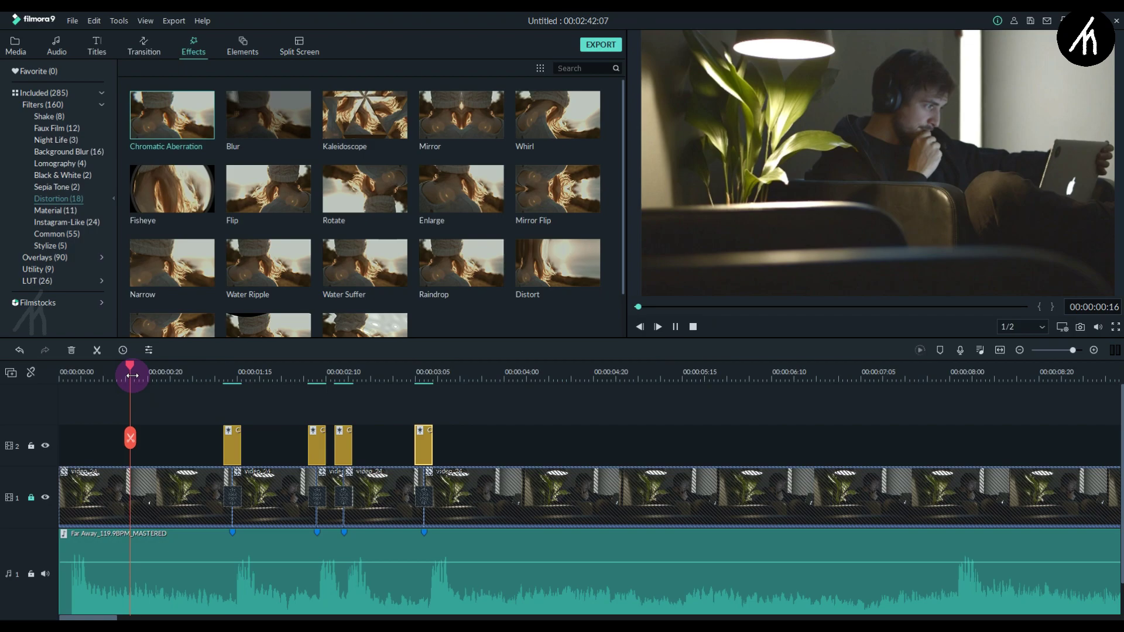
key("space")
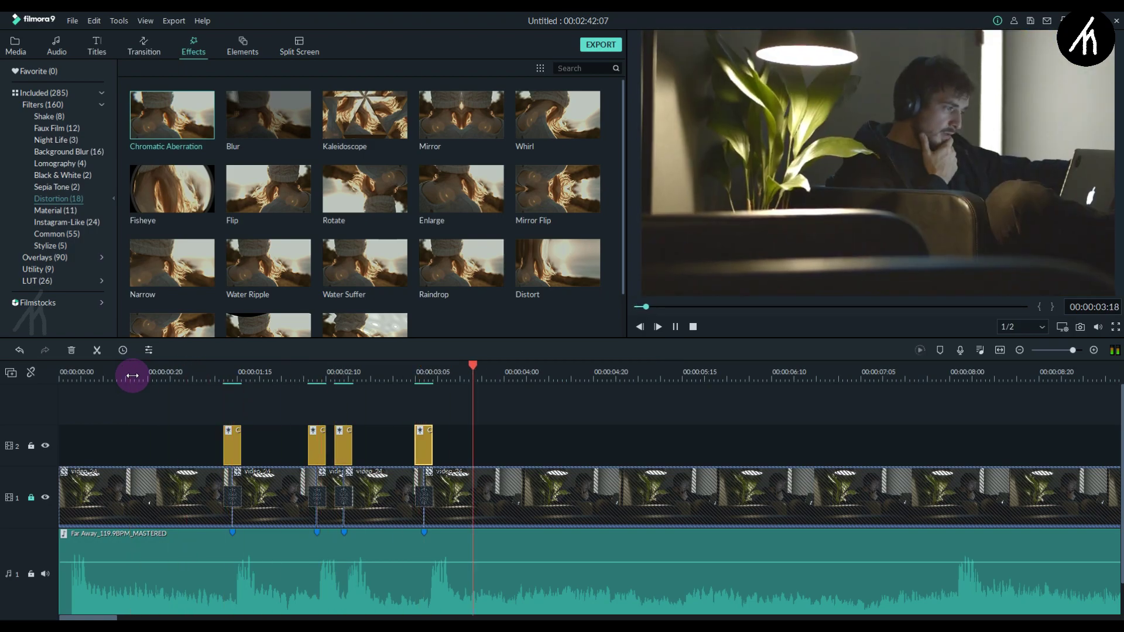
left_click(132, 375)
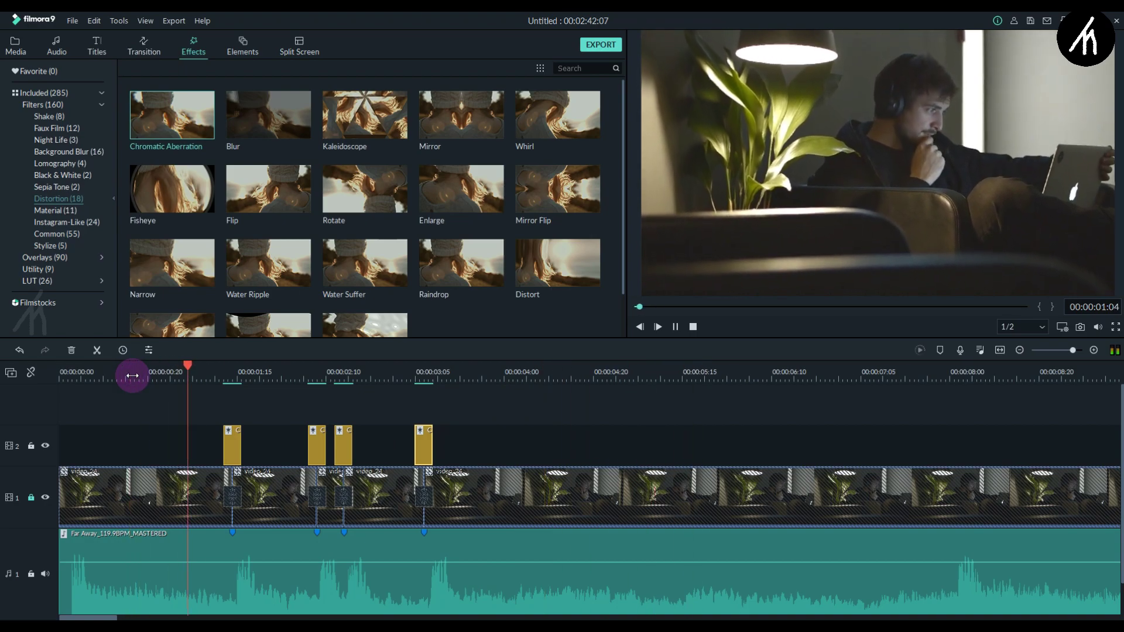